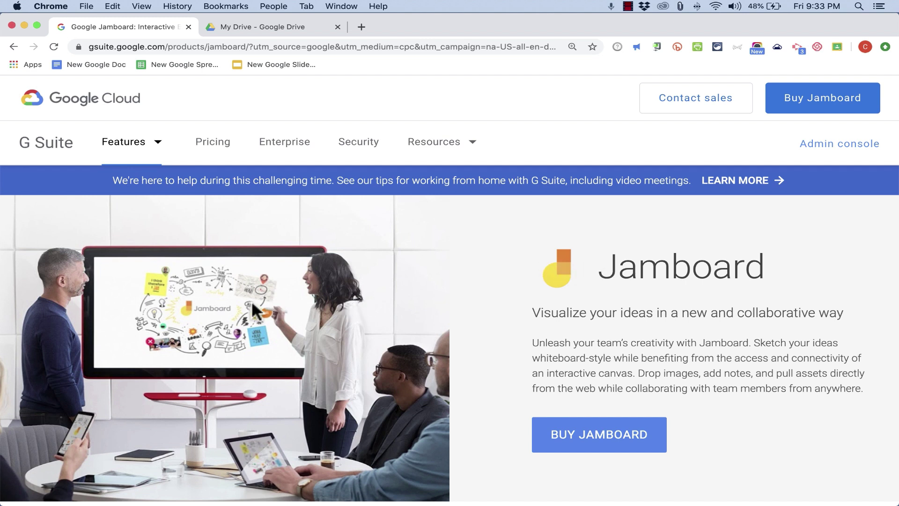
- Close the Shop Jamboard tab and move over to the My Drive - Google Drive tab
scroll(346, 289, "down", 1)
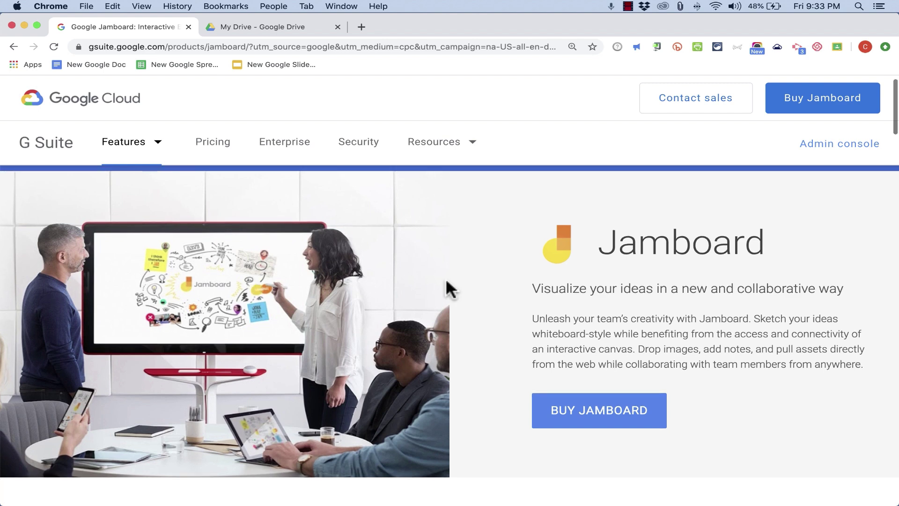
scroll(445, 277, "up", 1)
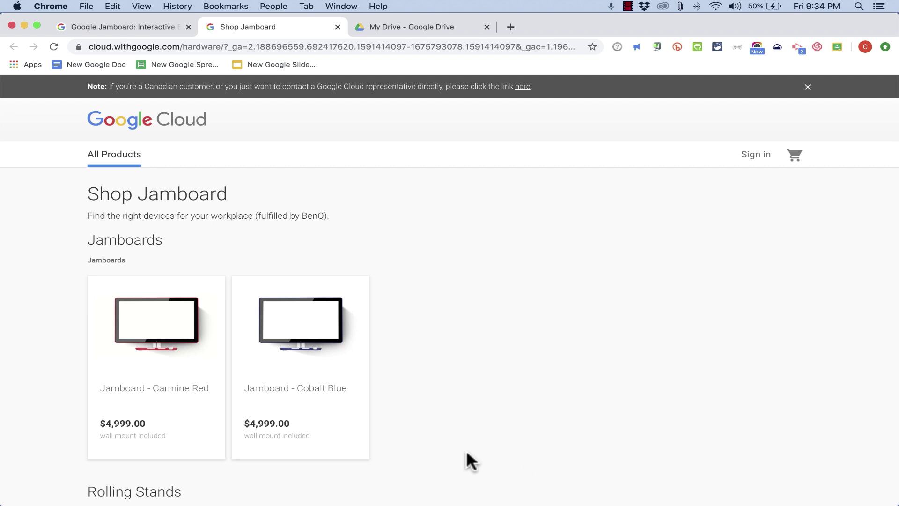
left_click(337, 26)
scroll(472, 285, "down", 10)
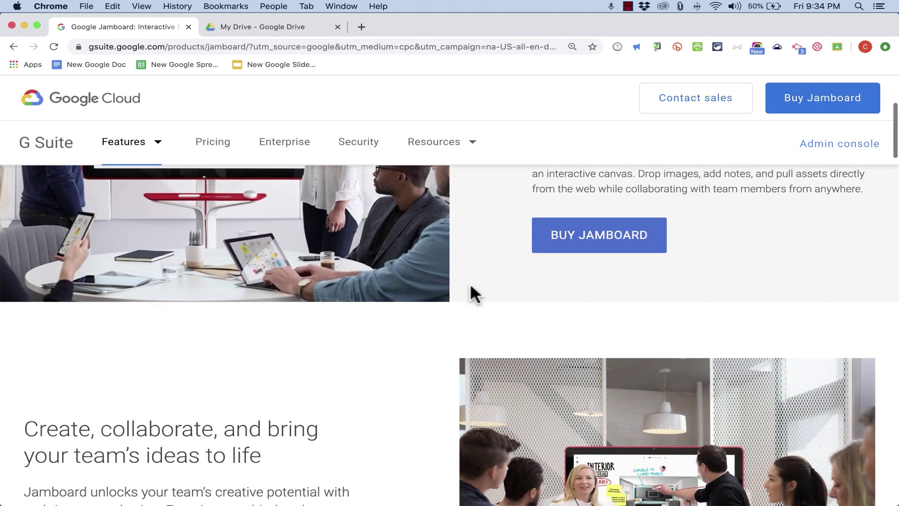
scroll(473, 292, "down", 3)
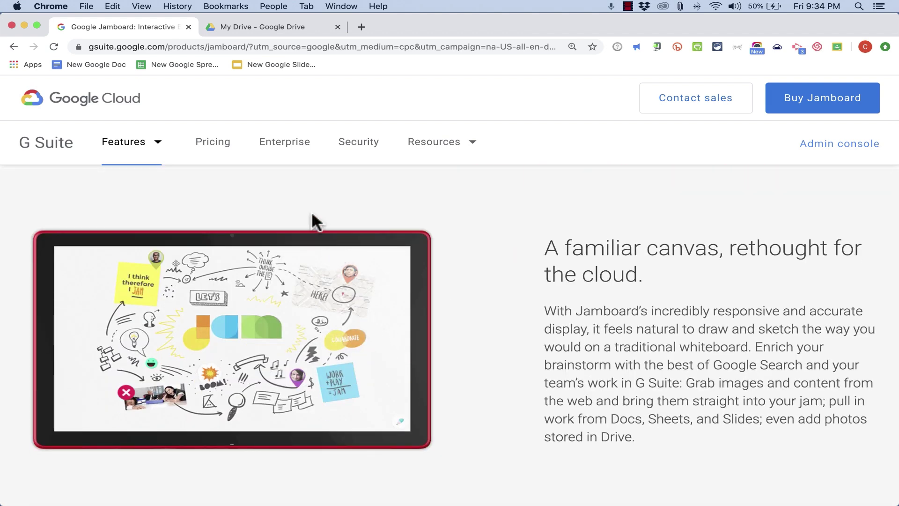
left_click(269, 28)
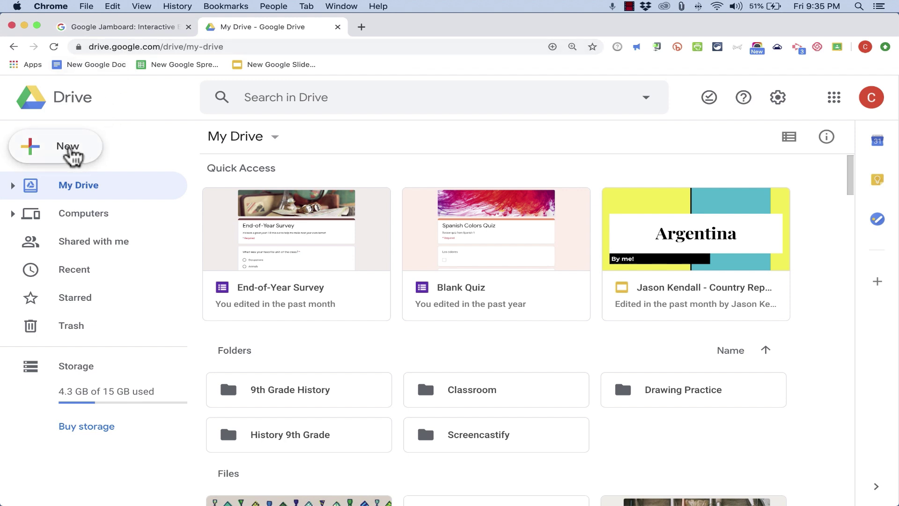
- Create a new Jamboard file from Drive's New > More > Jamboard menu
left_click(70, 152)
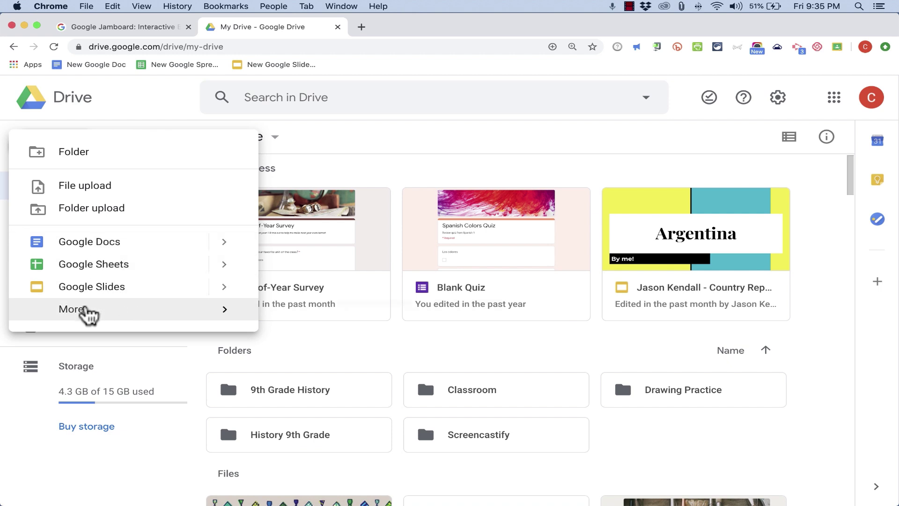
mouse_move(87, 313)
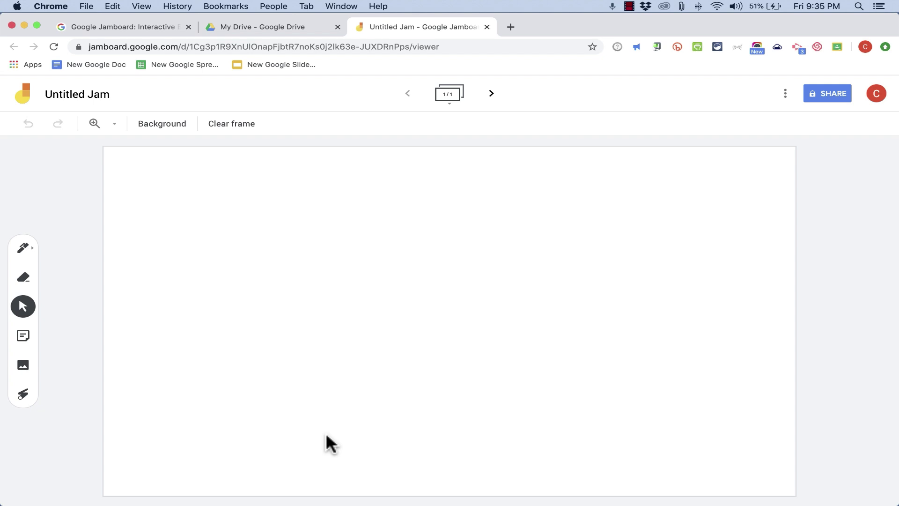
- Rename the Untitled Jam to 'Introductions and First Spanish Words'
left_click(65, 95)
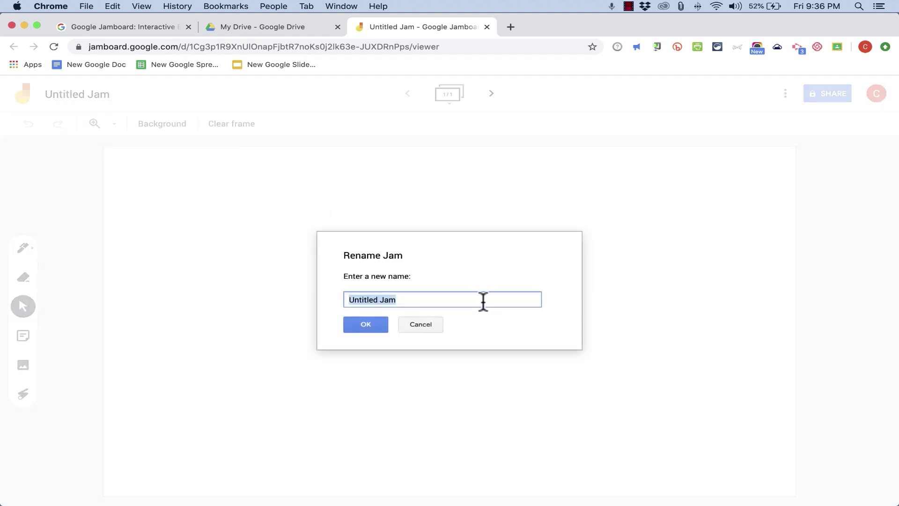
type("Introductions and")
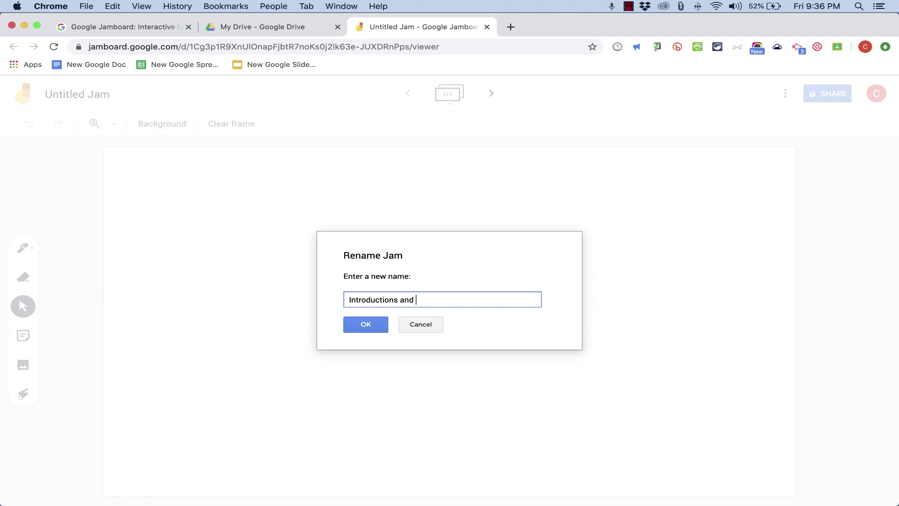
type(" First Spanish Words")
left_click(376, 323)
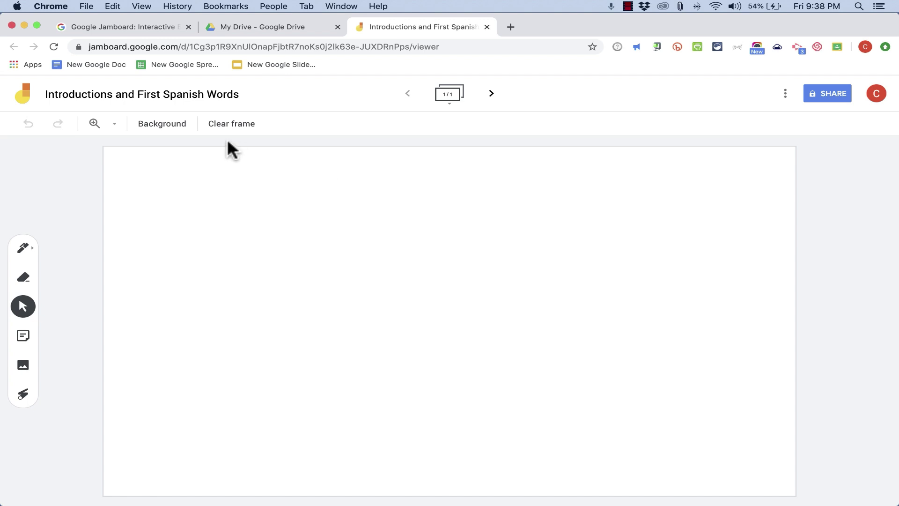
- Preview the Chalkboard, slate-blue, grey grid and white grid frame backgrounds
left_click(171, 127)
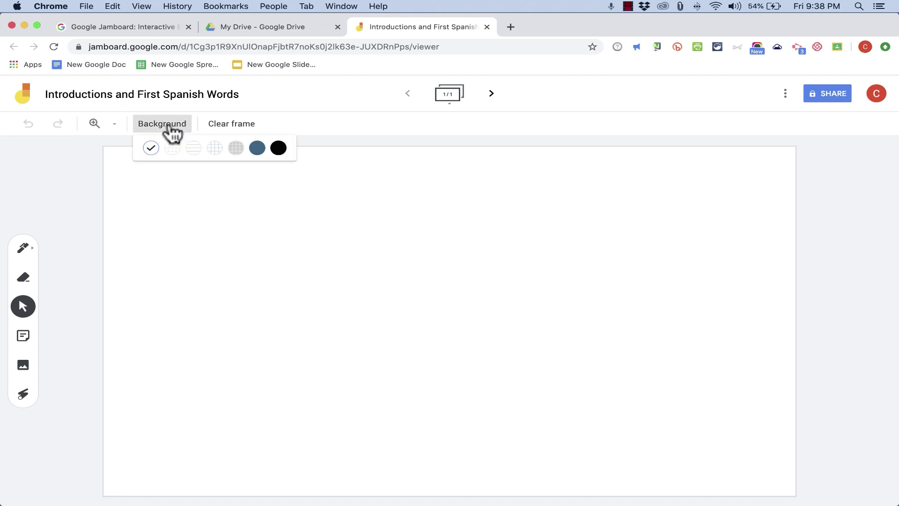
left_click(278, 148)
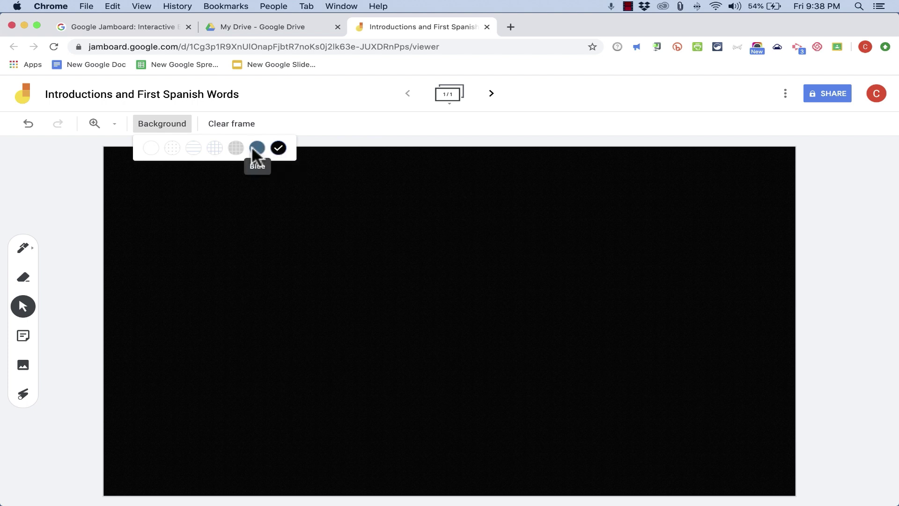
left_click(257, 148)
left_click(184, 128)
left_click(236, 148)
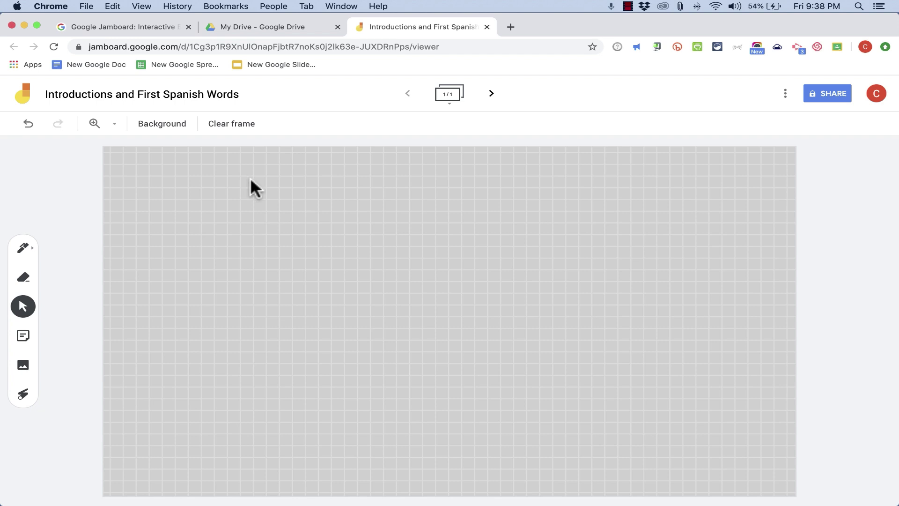
left_click(182, 126)
left_click(213, 148)
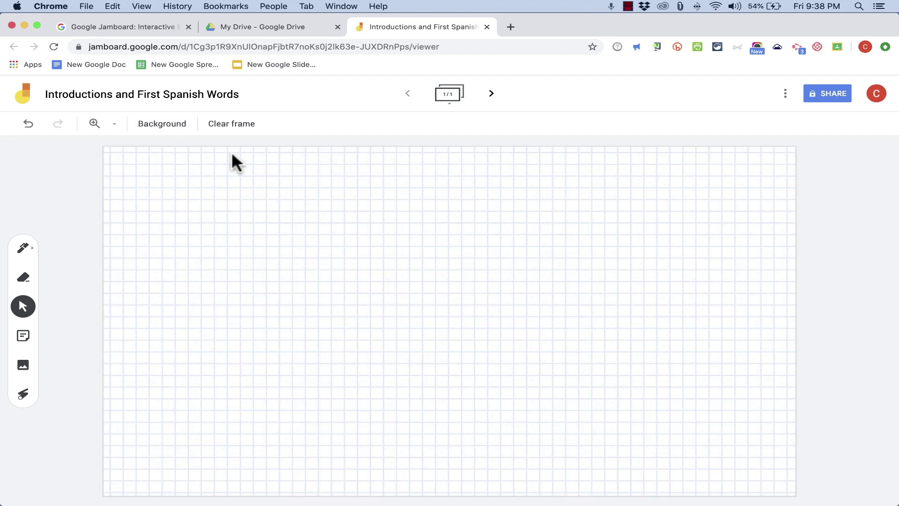
- Try the lined paper and dot grid backgrounds, then settle on slate blue
left_click(180, 126)
left_click(190, 148)
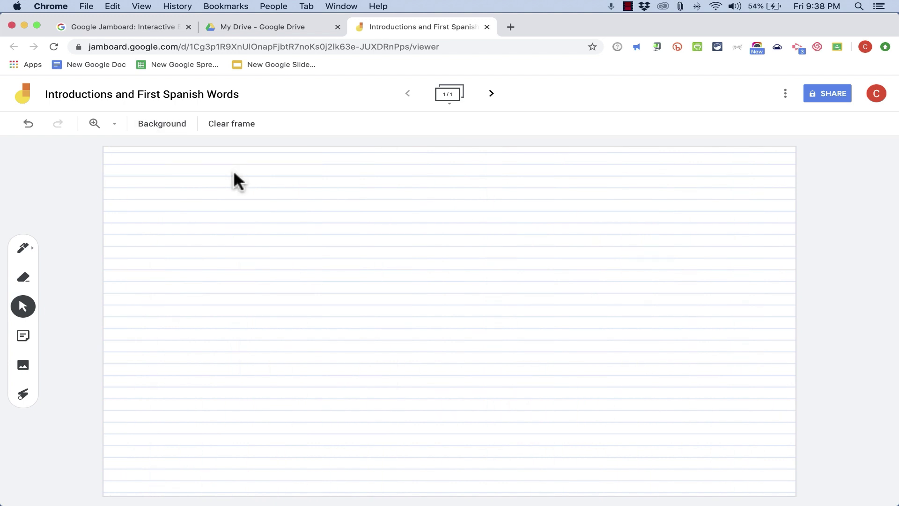
left_click(178, 124)
left_click(175, 148)
left_click(161, 125)
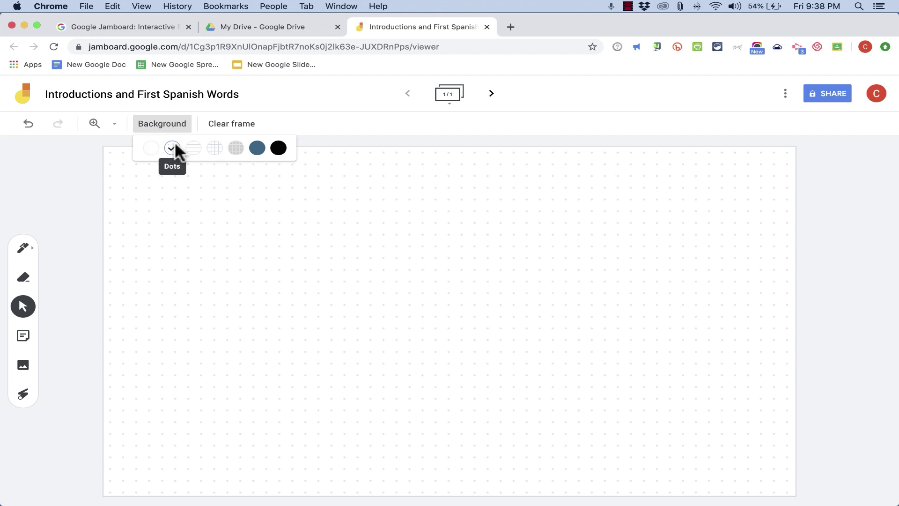
left_click(257, 148)
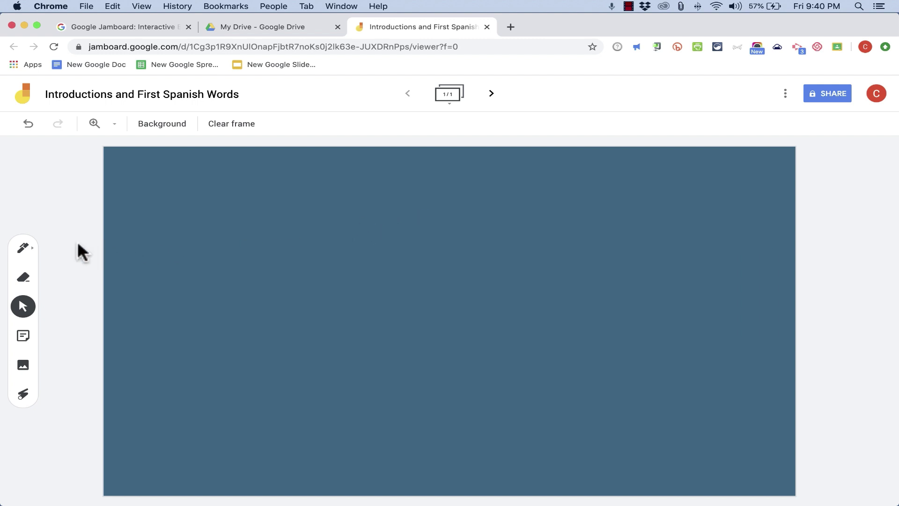
- Draw a test black pen stroke on the frame and undo it
left_click(23, 248)
mouse_move(180, 189)
left_mouse_down()
mouse_move(207, 206)
mouse_move(251, 191)
left_mouse_up()
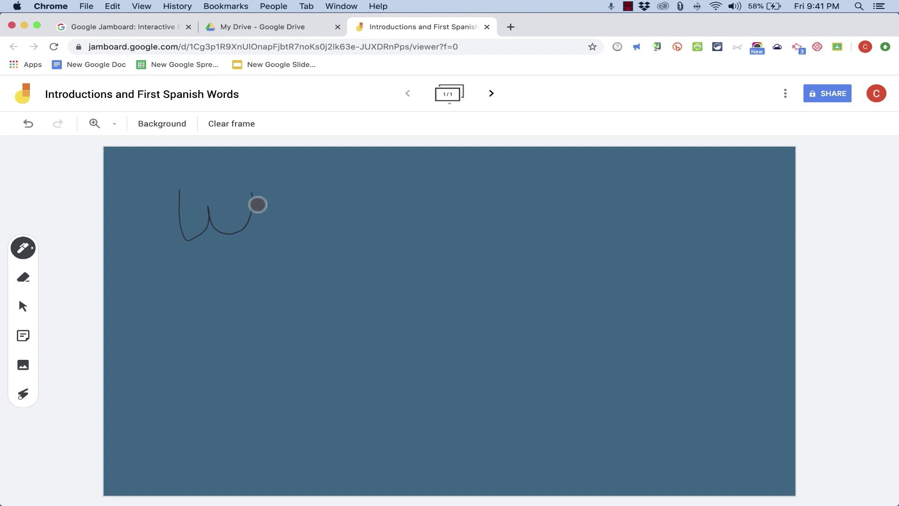
left_click(30, 124)
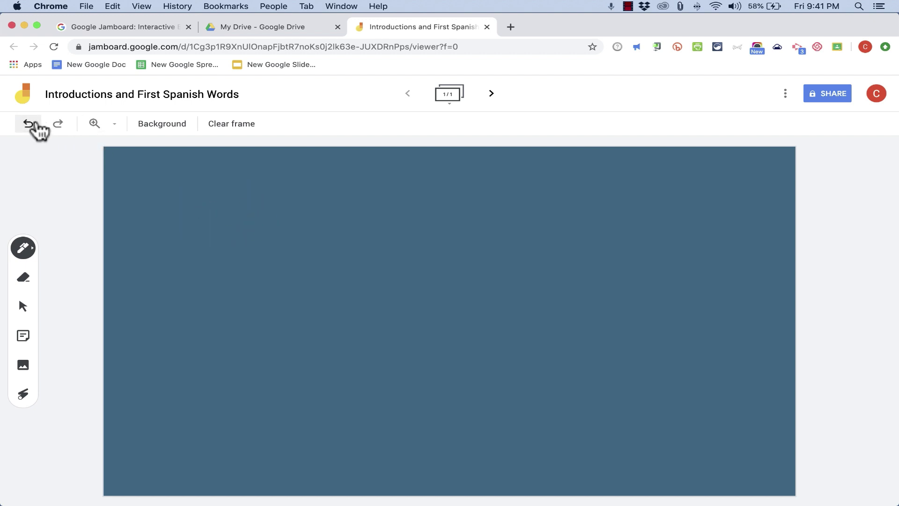
- With a white marker, handwrite and underline 'Welcome', then clear the frame
left_click(24, 248)
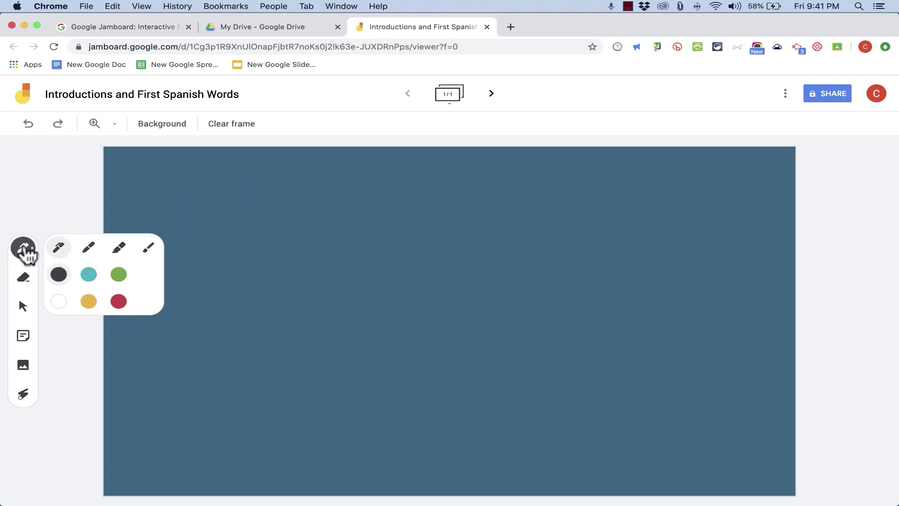
left_click(59, 299)
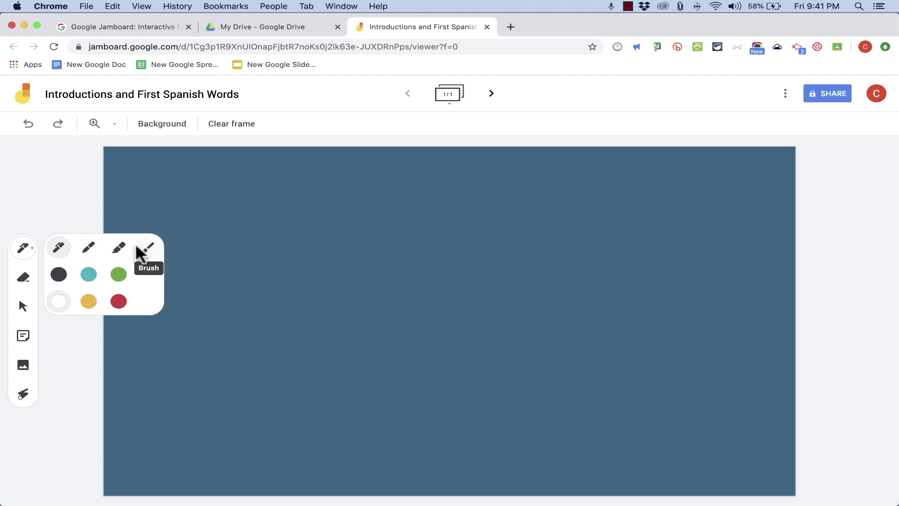
left_click(89, 247)
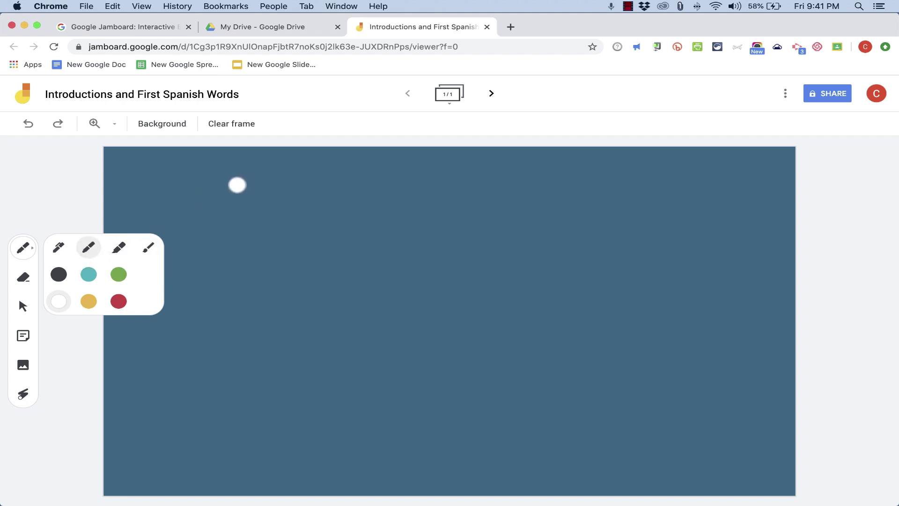
left_click_drag(176, 175, 233, 159)
left_click_drag(247, 185, 297, 190)
left_click_drag(305, 156, 312, 203)
mouse_move(347, 177)
left_mouse_down()
mouse_move(358, 196)
mouse_move(385, 191)
mouse_move(383, 181)
mouse_move(404, 205)
mouse_move(451, 189)
mouse_move(457, 199)
mouse_move(482, 173)
mouse_move(536, 213)
mouse_move(505, 221)
mouse_move(233, 215)
mouse_move(170, 226)
left_mouse_up()
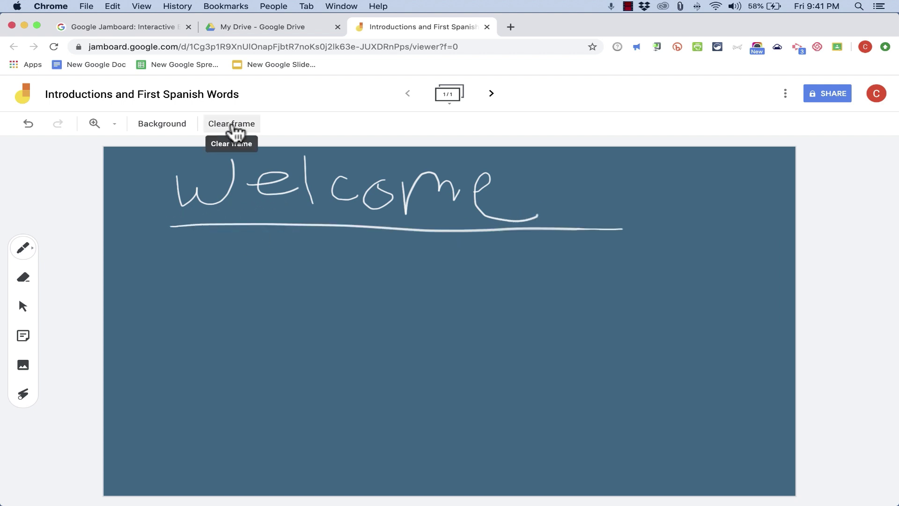
left_click(225, 125)
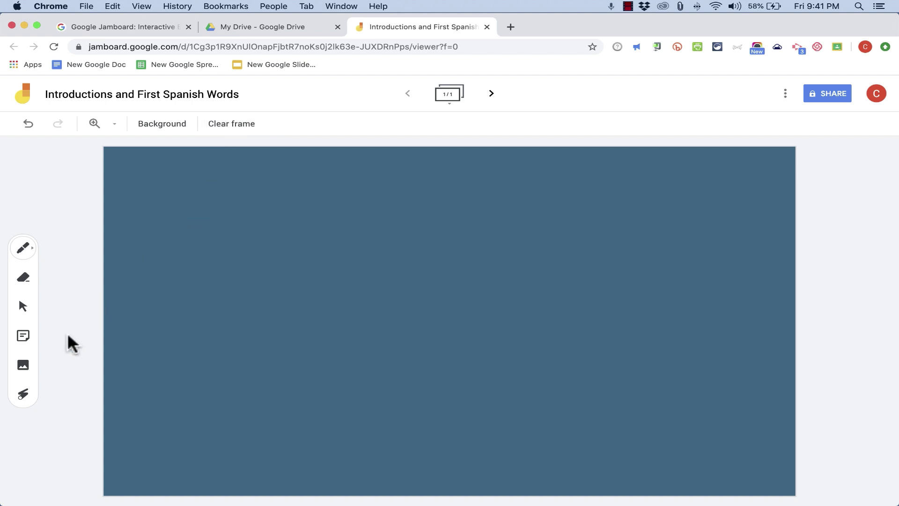
- Create an orange sticky note reading 'Welcome to Spanish' on the frame
left_click(23, 337)
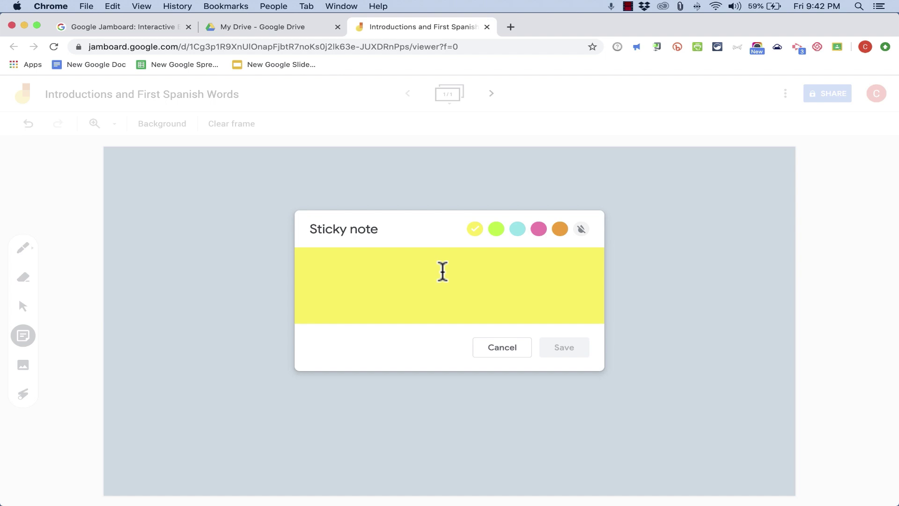
left_click(517, 228)
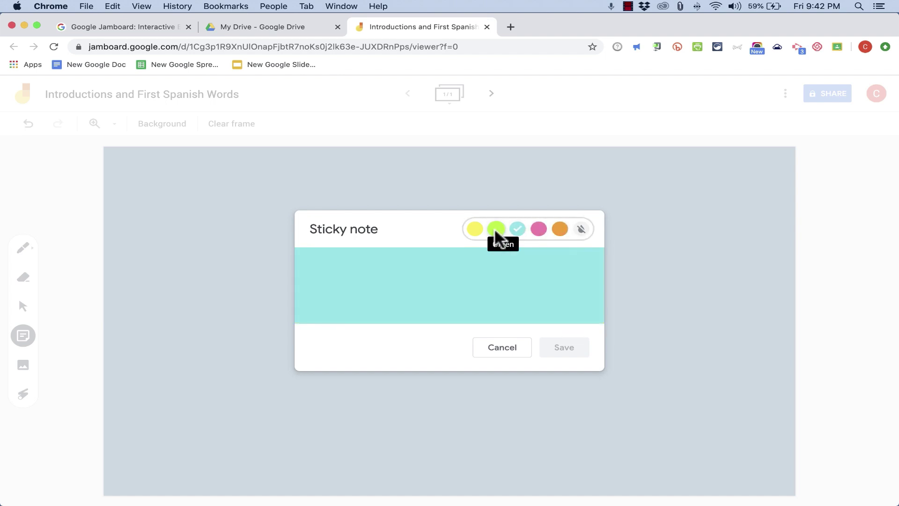
left_click(496, 228)
left_click(560, 228)
type("W")
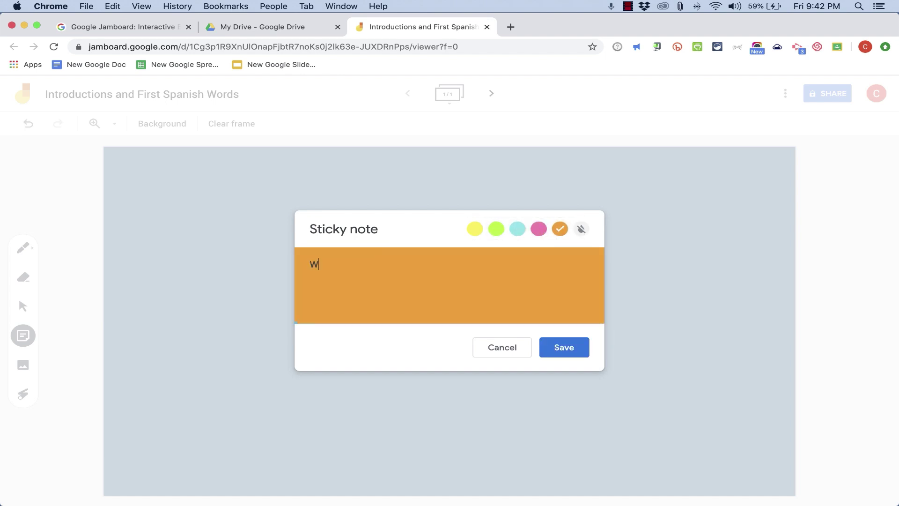
type("elcome to Spanish 1!")
left_click(565, 345)
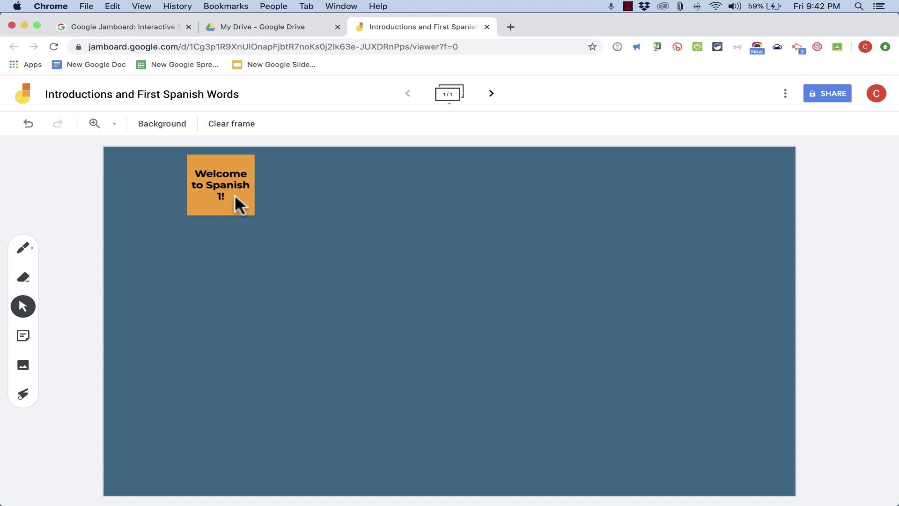
- Move the welcome note to the centre of the frame and enlarge it
left_click_drag(235, 196, 579, 354)
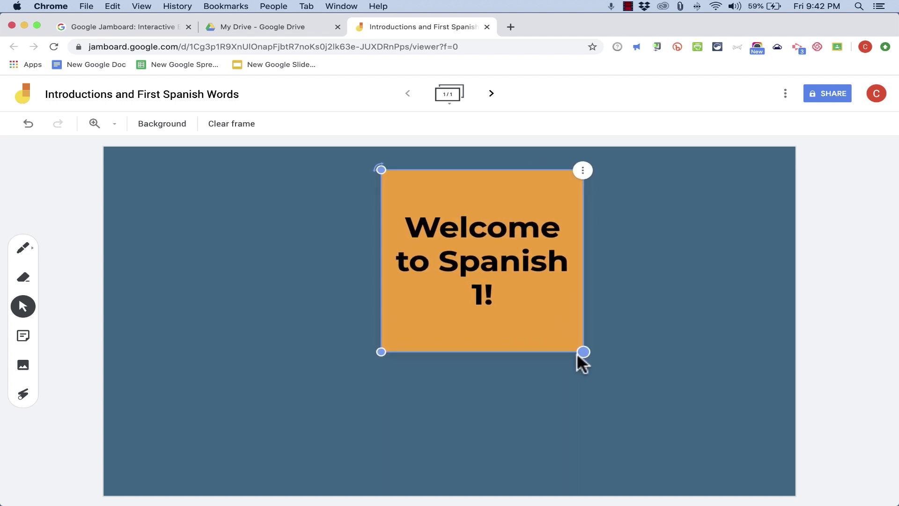
left_click_drag(381, 352, 327, 371)
left_click_drag(499, 204, 463, 209)
mouse_move(305, 166)
left_mouse_down()
mouse_move(289, 190)
mouse_move(285, 263)
mouse_move(329, 188)
mouse_move(299, 179)
mouse_move(305, 173)
left_mouse_up()
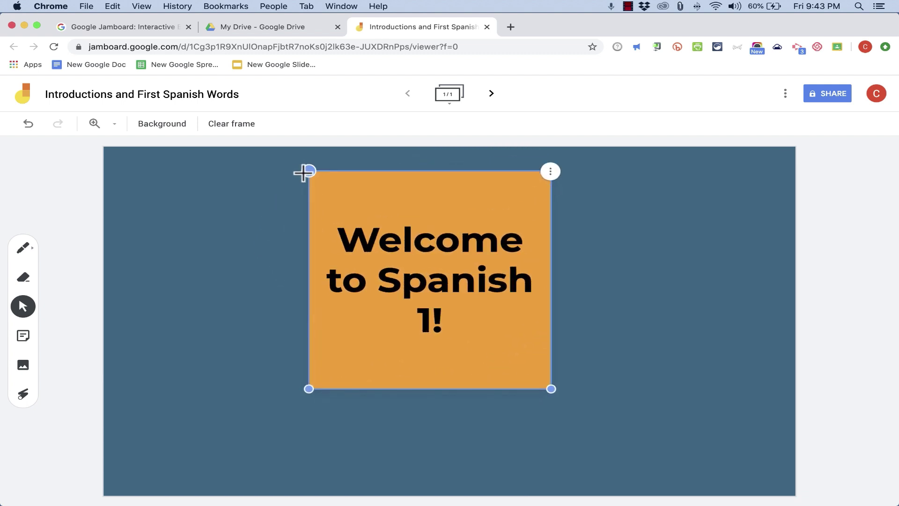
- Add a yellow sticky note starting 'Please choose one of the follow...' to the board
left_click(24, 336)
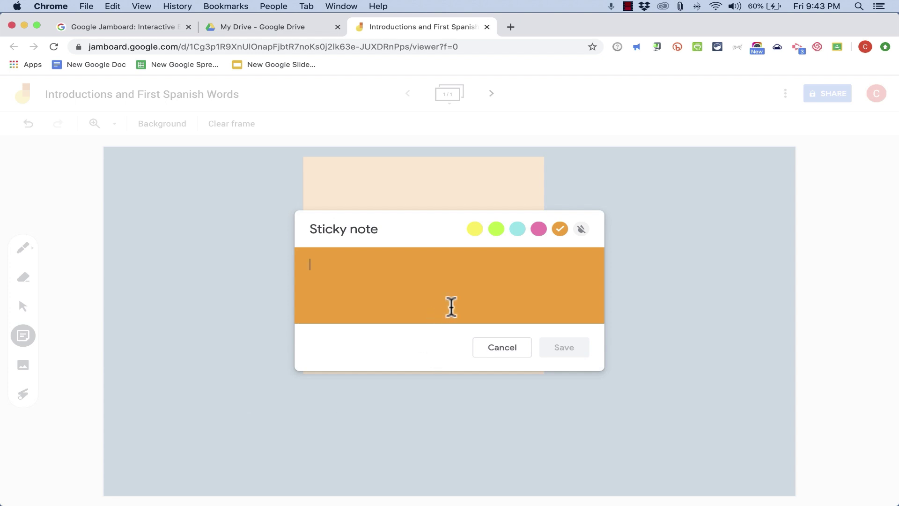
type("Please choose one of the follow")
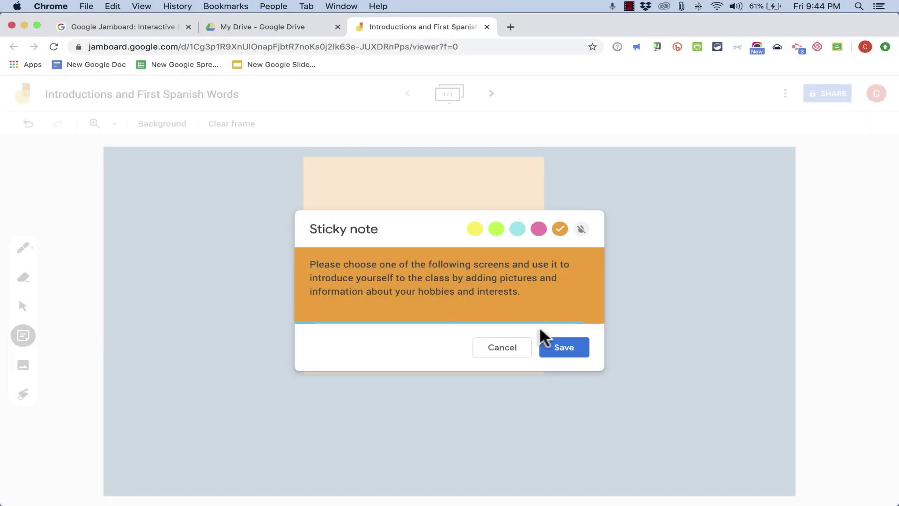
left_click(565, 346)
left_click(482, 229)
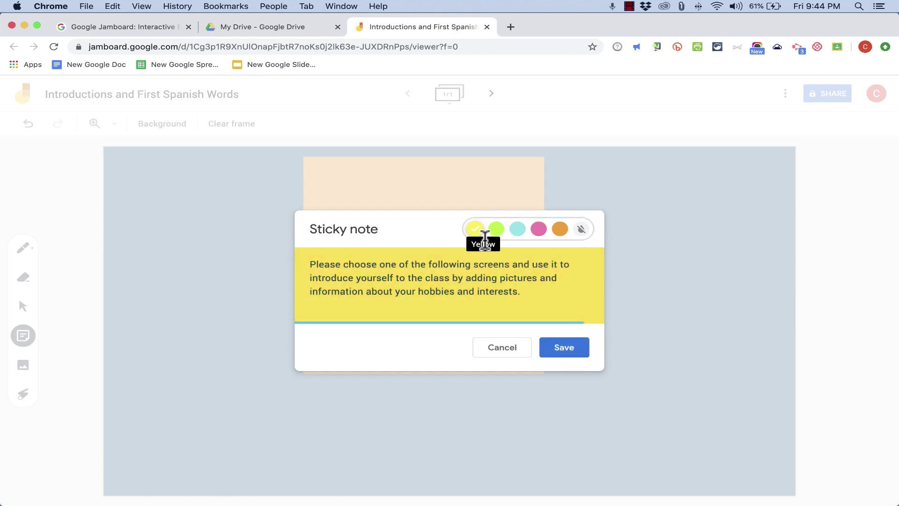
left_click(569, 347)
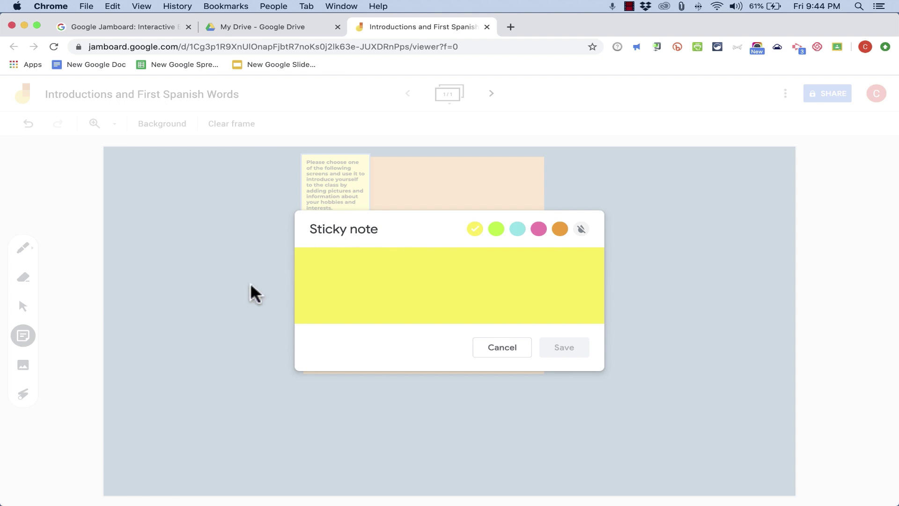
left_click(210, 325)
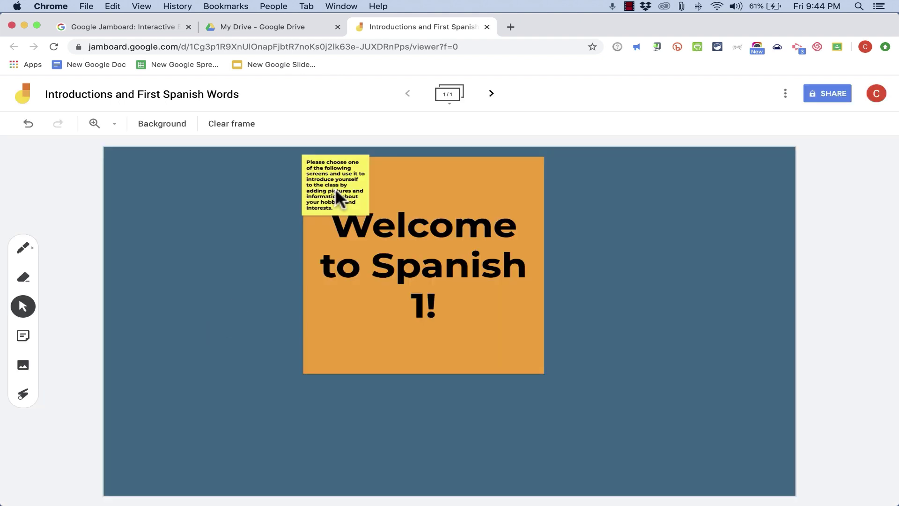
- Place the Welcome card top-left and the enlarged yellow note beside it, enlarging the card
left_click_drag(336, 187, 528, 455)
left_click_drag(462, 317, 280, 313)
left_click_drag(476, 470, 508, 309)
left_click_drag(560, 381, 694, 451)
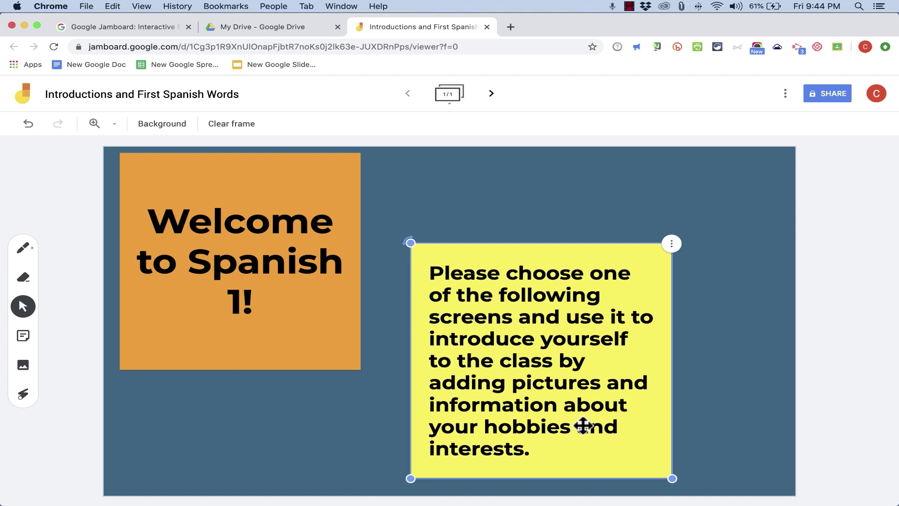
left_click_drag(567, 409, 602, 397)
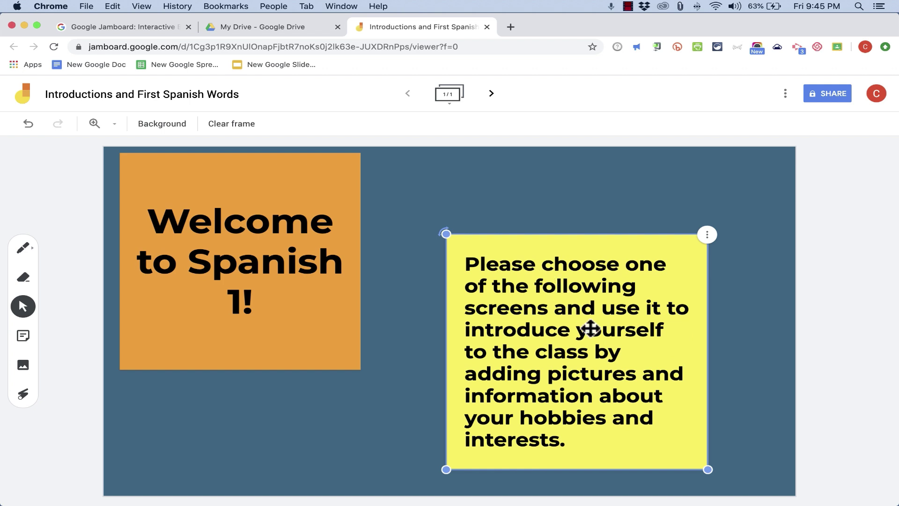
left_click_drag(670, 424, 727, 440)
left_click_drag(341, 356, 412, 418)
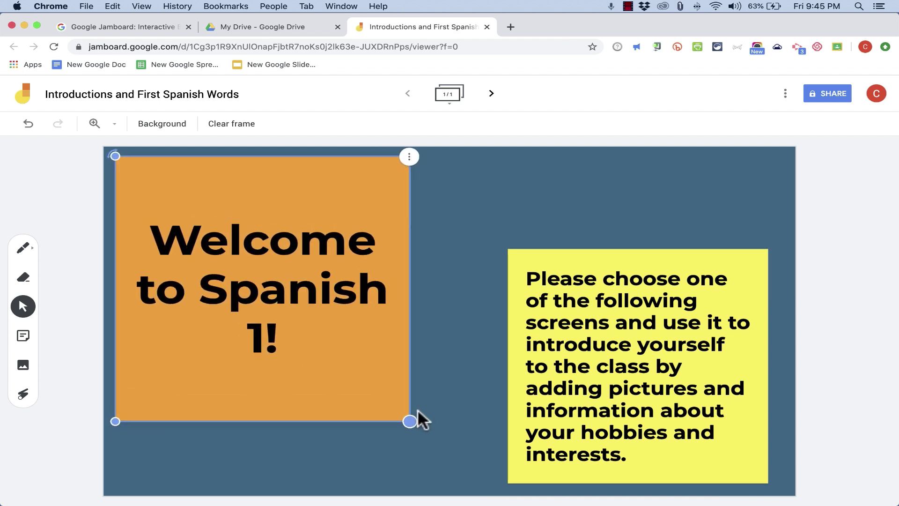
- Shrink the yellow sticky note slightly and check its placement
left_click(543, 339)
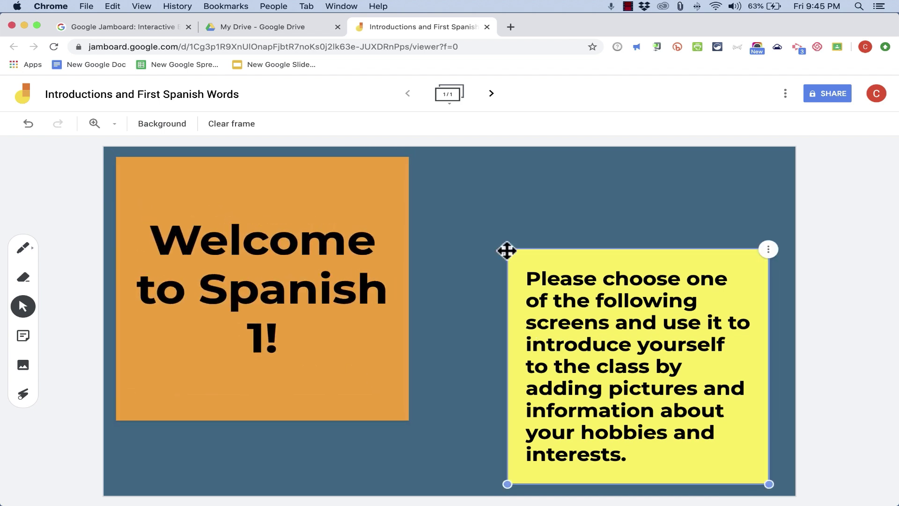
mouse_move(502, 482)
left_mouse_down()
mouse_move(526, 465)
mouse_move(505, 475)
mouse_move(512, 471)
left_mouse_up()
left_click(511, 468)
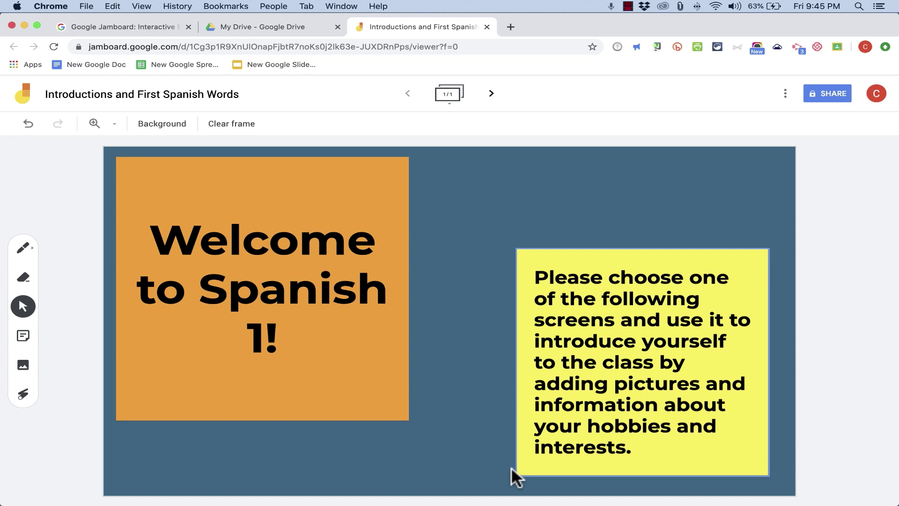
left_click(515, 470)
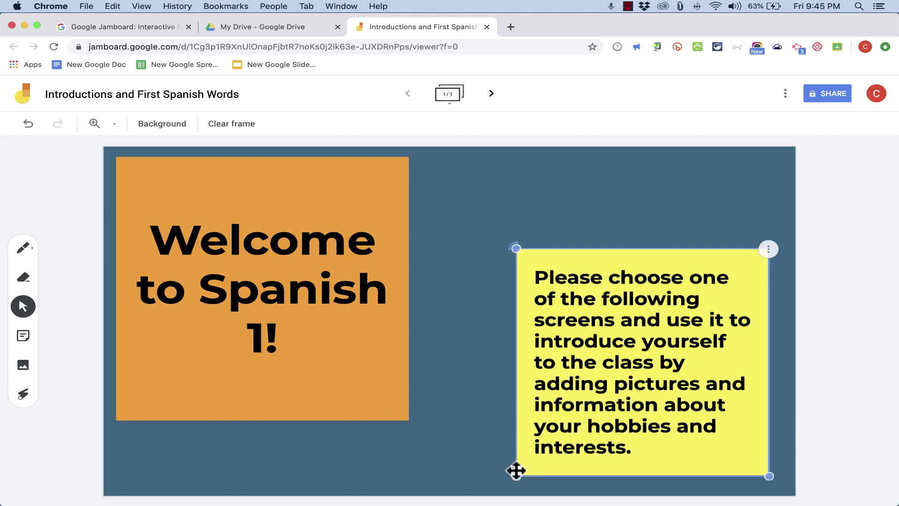
left_click(502, 331)
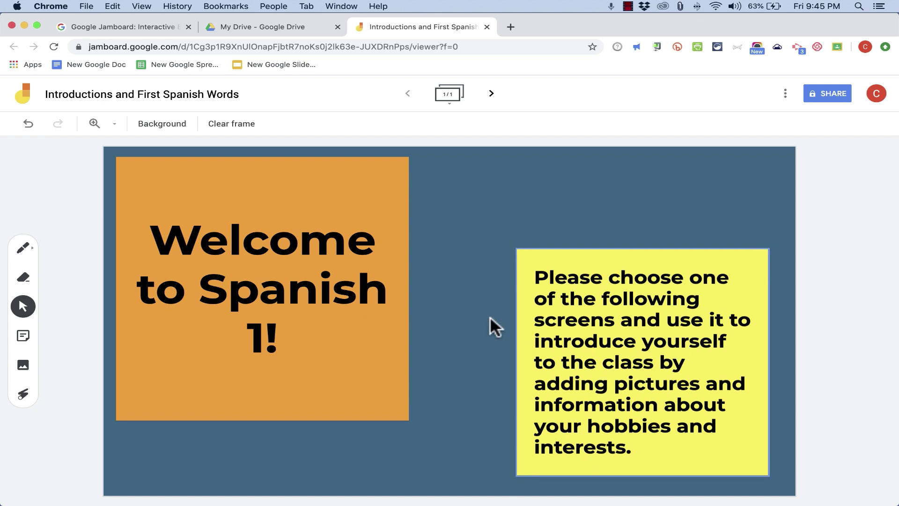
left_click(582, 272)
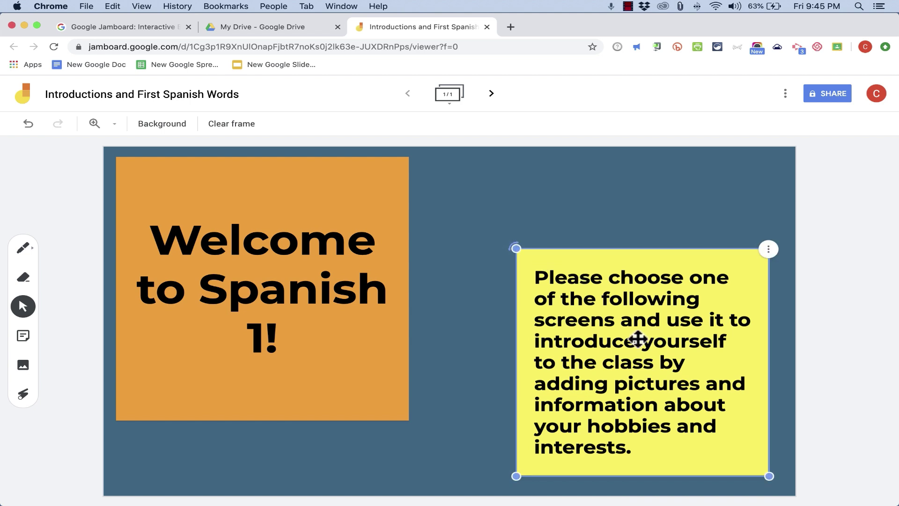
left_click(495, 339)
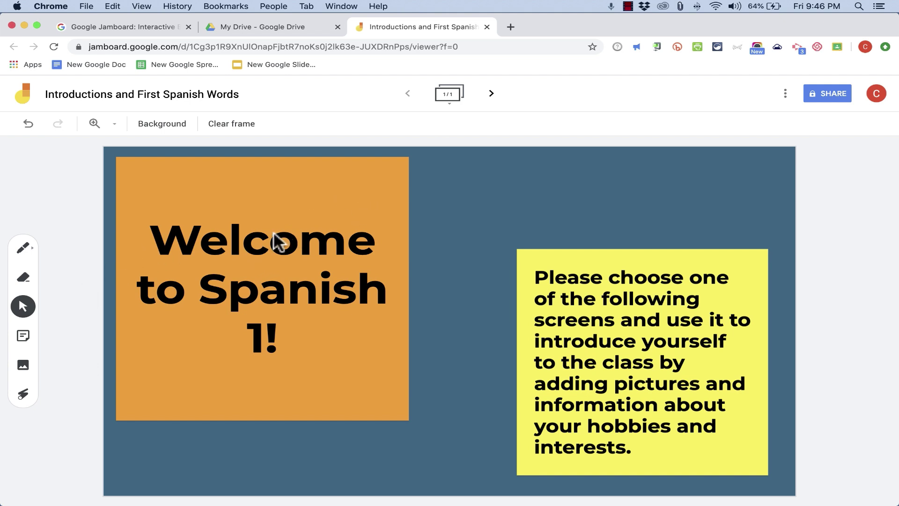
- Search Google Images for 'flag of spain' from Add image
left_click(23, 365)
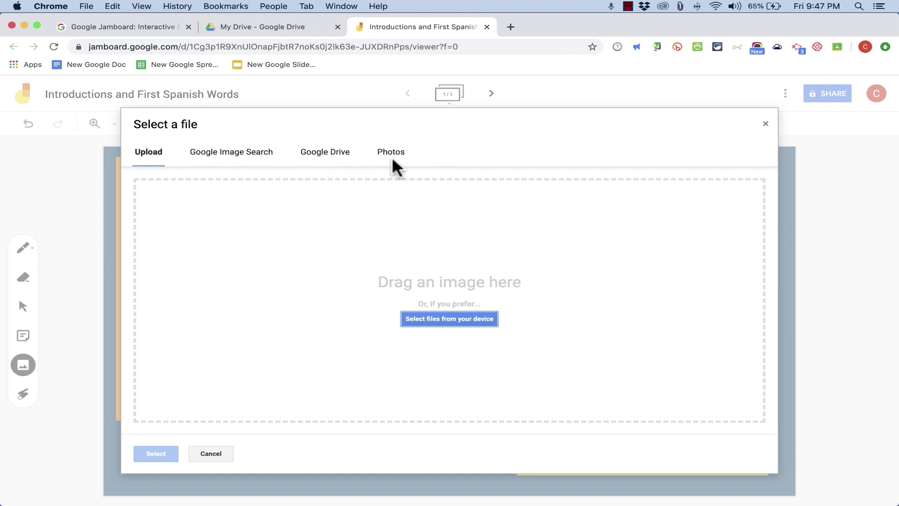
left_click(215, 160)
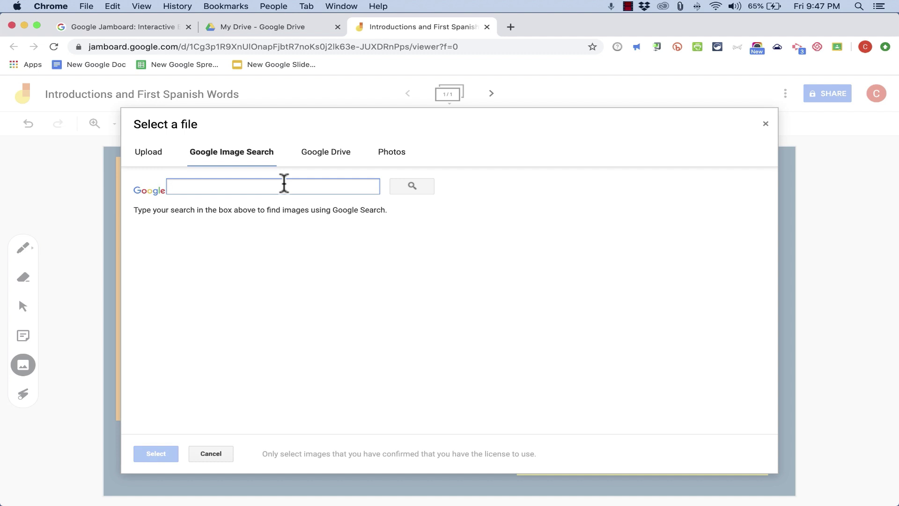
type("flag of spain")
key("Return")
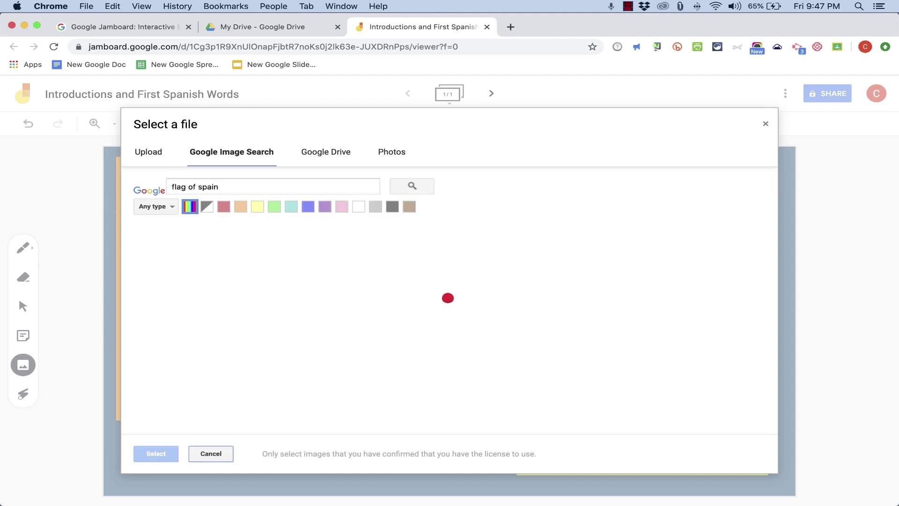
- Insert the sixth flag result, shrink it and move it to the top between the notes
left_click(694, 281)
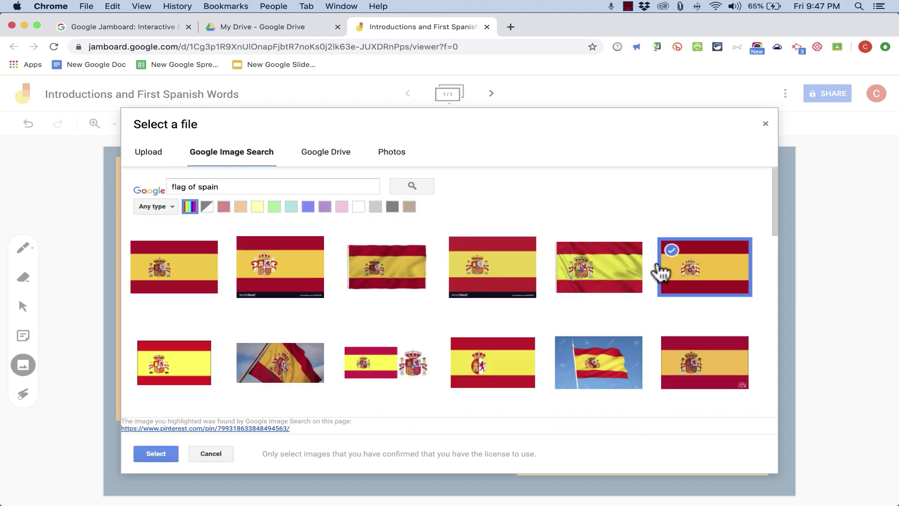
left_click(160, 449)
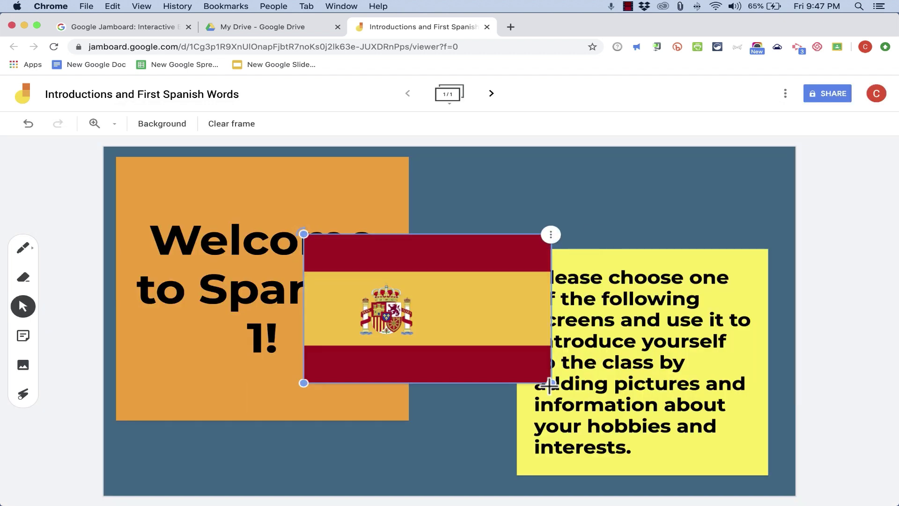
left_click_drag(548, 380, 478, 337)
left_click_drag(350, 267, 476, 185)
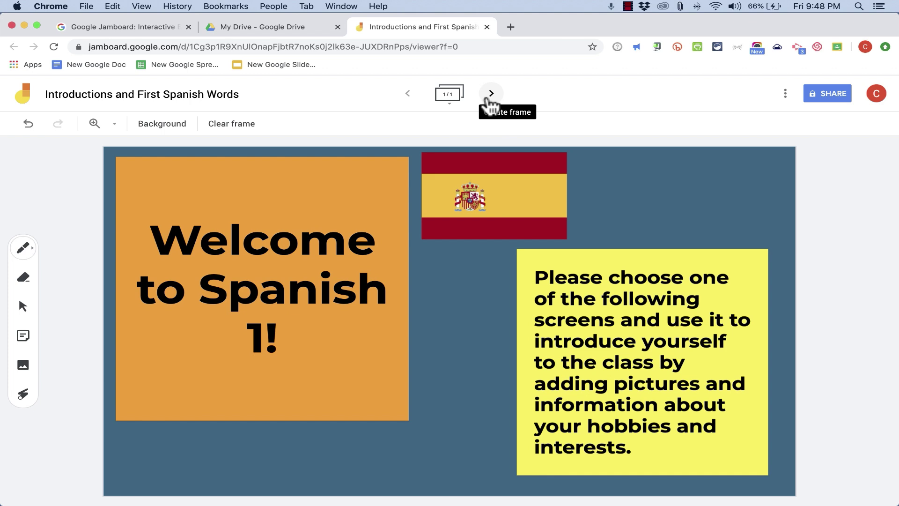
- Add eight blank frames so the jam reaches 11 frames
left_click(491, 93)
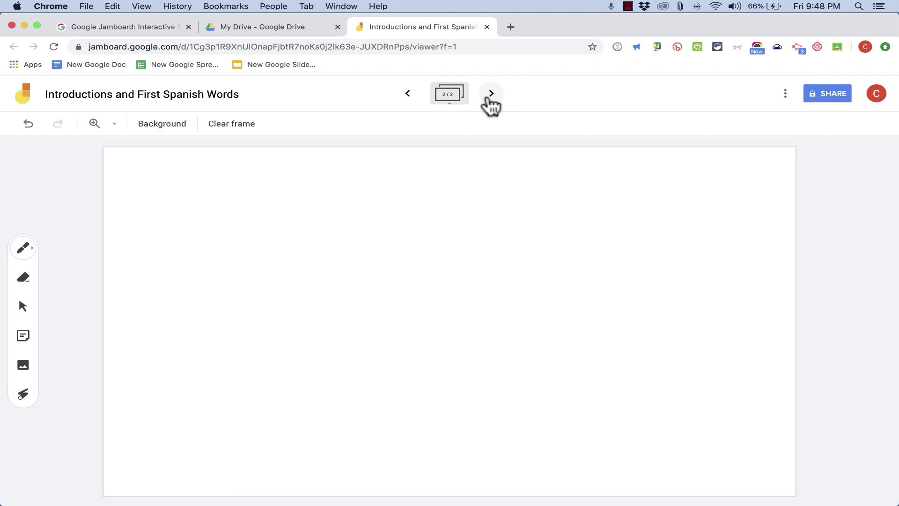
left_click(491, 93)
left_click(490, 93)
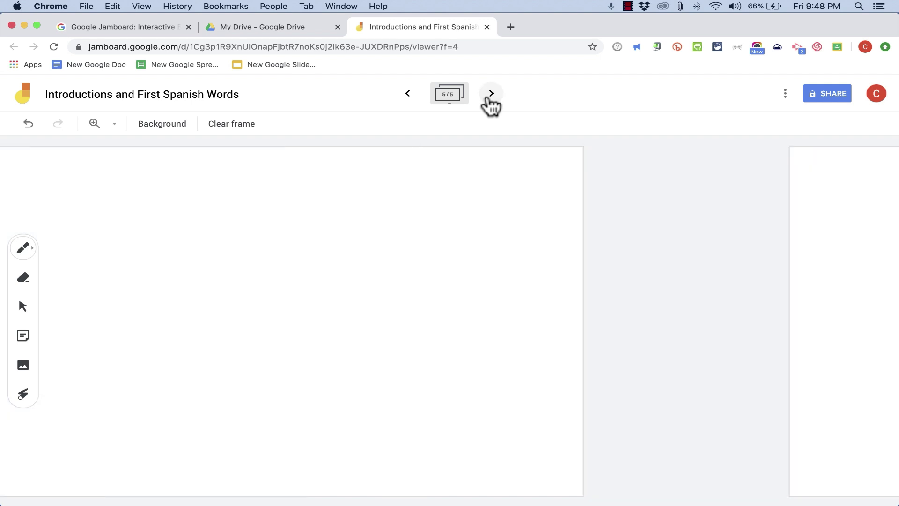
left_click(491, 94)
left_click(490, 94)
left_click(491, 93)
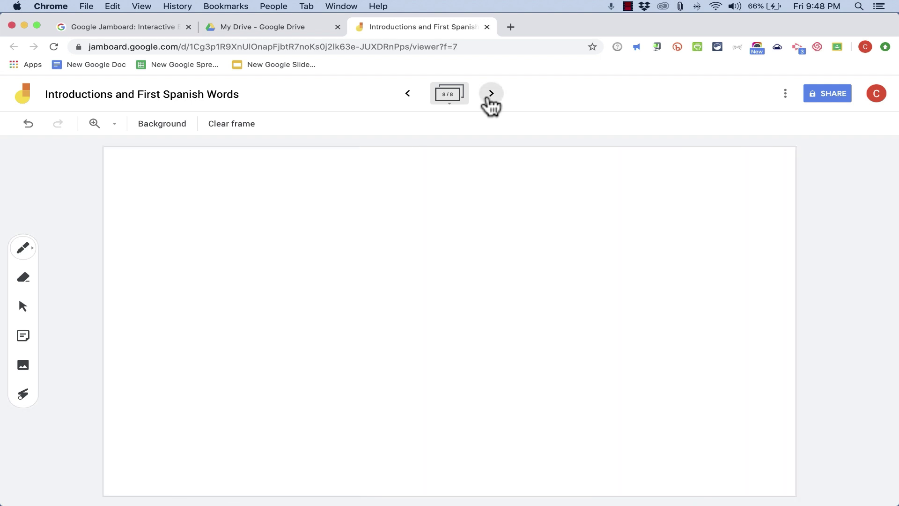
left_click(491, 93)
left_click(491, 94)
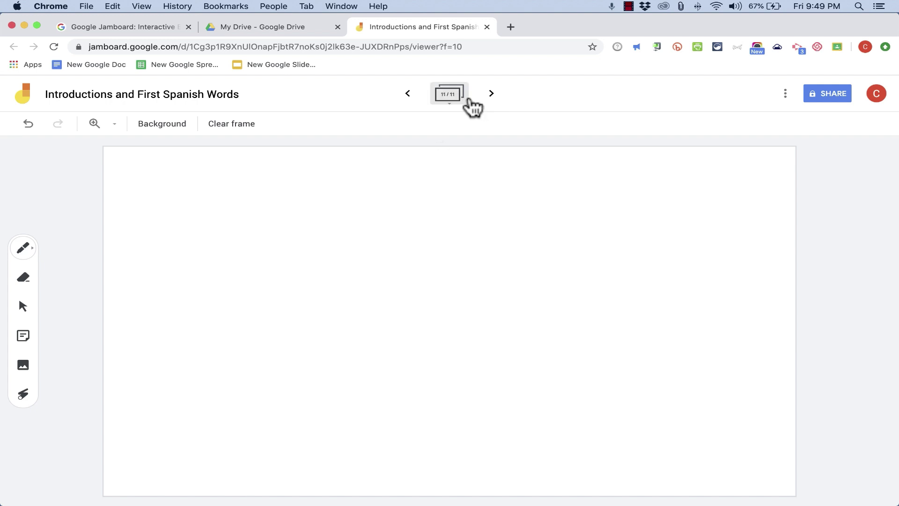
- Step back through the frames to frame 3, leaving its background unchanged
left_click(407, 94)
left_click(408, 93)
left_click(408, 93)
left_click(408, 97)
left_click(160, 125)
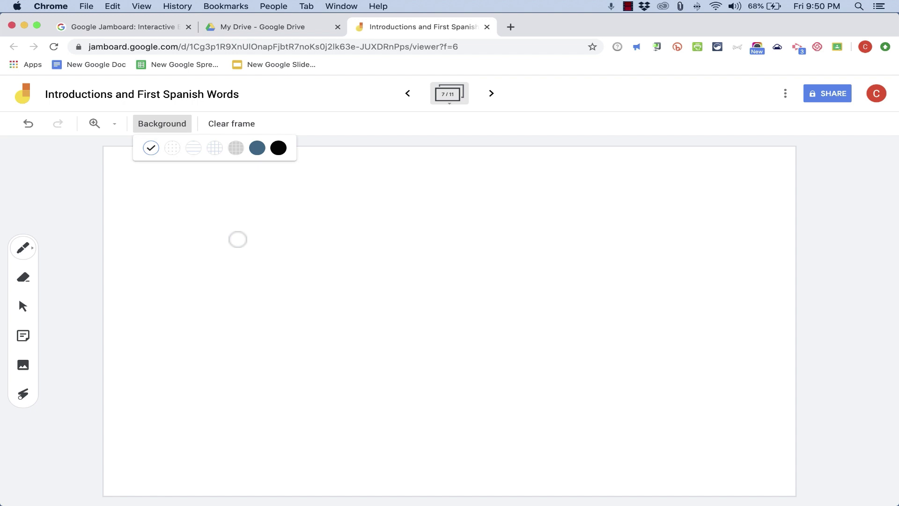
left_click(407, 93)
left_click(407, 94)
left_click(407, 94)
left_click(407, 94)
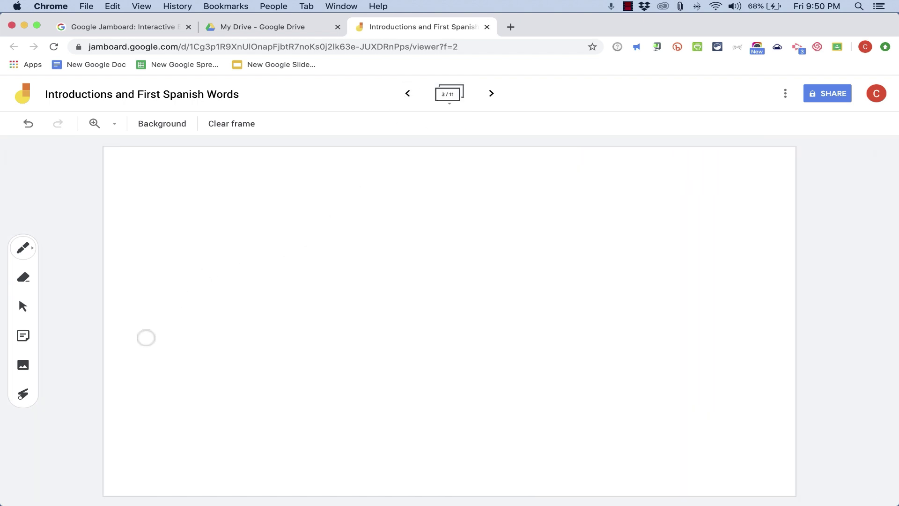
- Insert a colourful 'map of the world' image search result onto frame 3
left_click(24, 366)
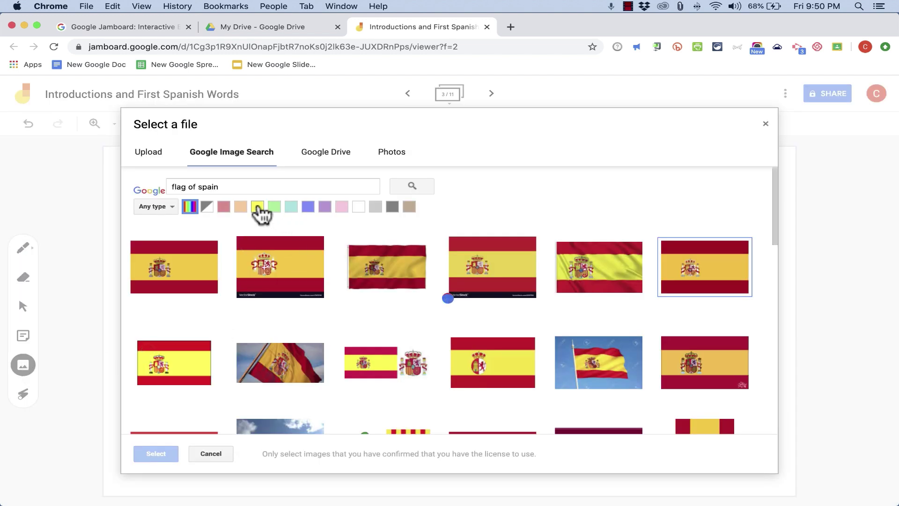
left_click_drag(250, 186, 168, 184)
type("map ")
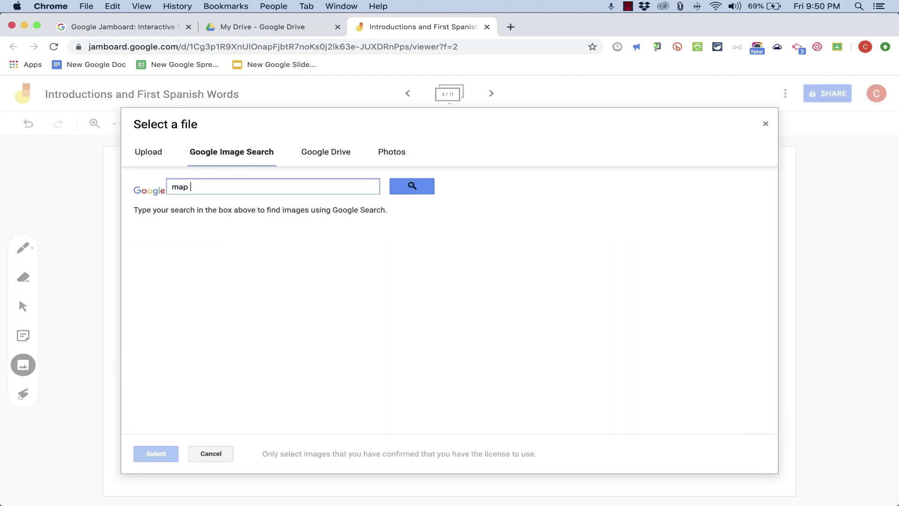
type("of the world")
key("Return")
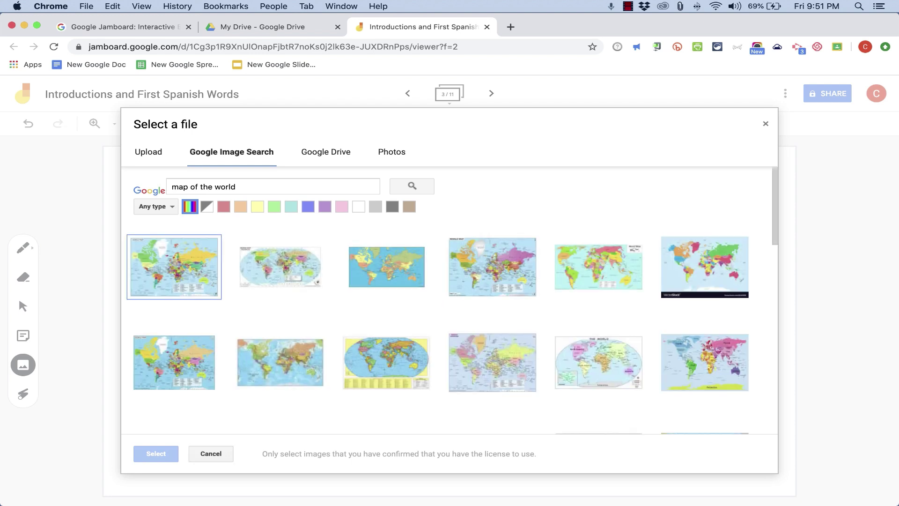
left_click(692, 363)
left_click(155, 453)
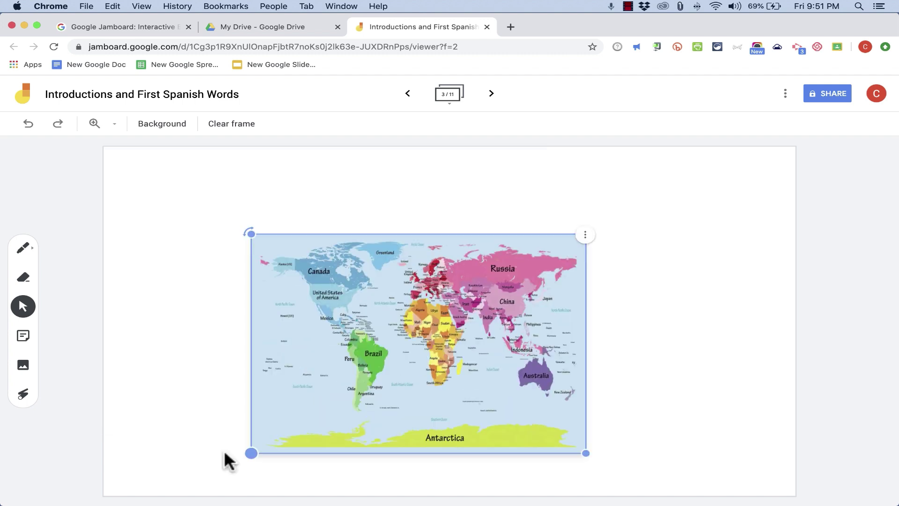
- Resize and reposition the world map, then delete it from the frame
left_click_drag(223, 457, 134, 495)
left_click_drag(291, 433, 243, 349)
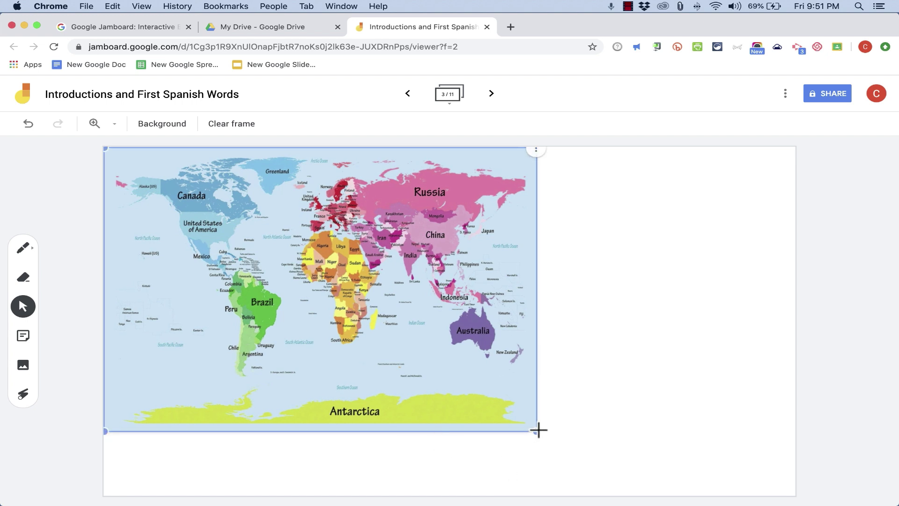
left_click_drag(538, 430, 656, 486)
key("super+z")
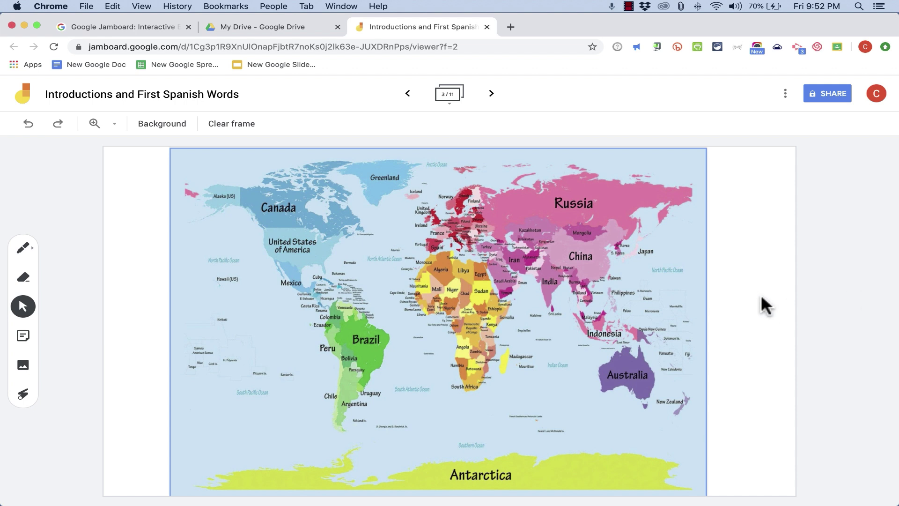
left_click_drag(598, 287, 652, 297)
left_click_drag(648, 296, 613, 291)
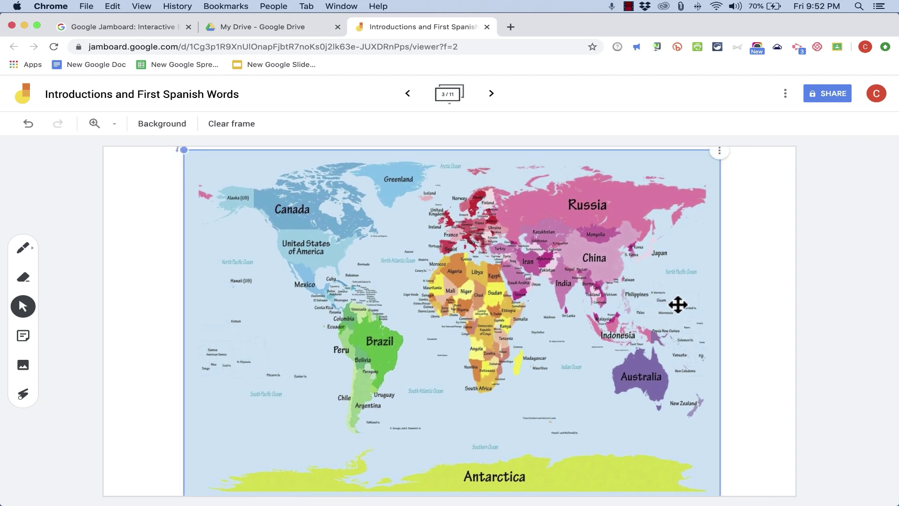
left_click_drag(670, 295, 575, 285)
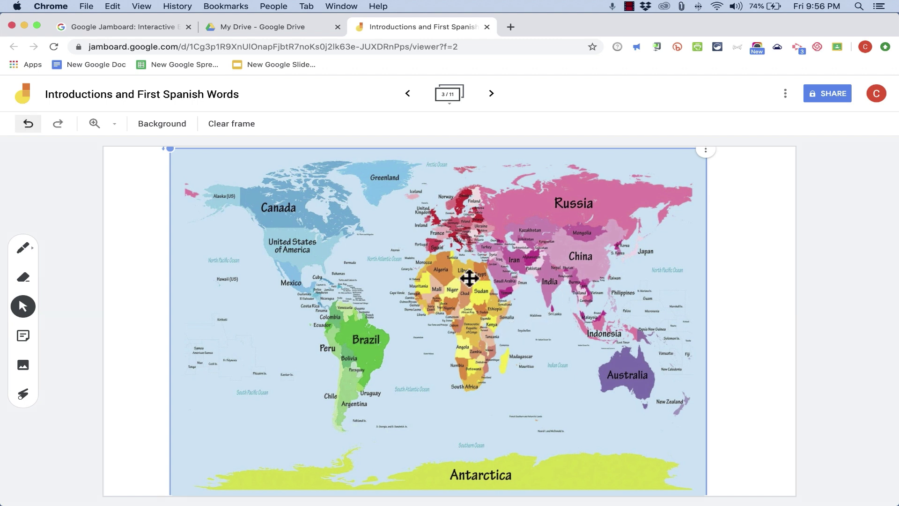
key("Delete")
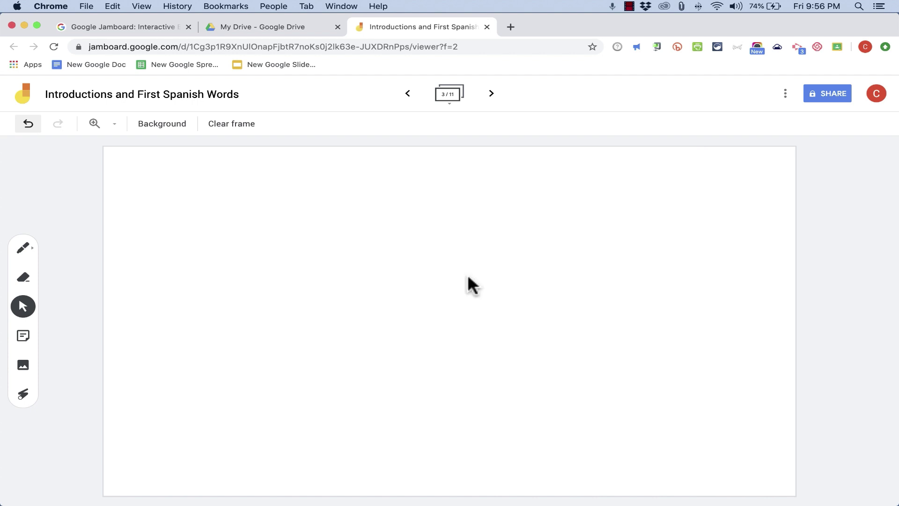
- On frame 12, add a blue sticky note reading 'List Spanish Words You Already Know'
left_click(492, 96)
left_click(492, 96)
left_click(492, 96)
left_click(492, 96)
left_click(492, 96)
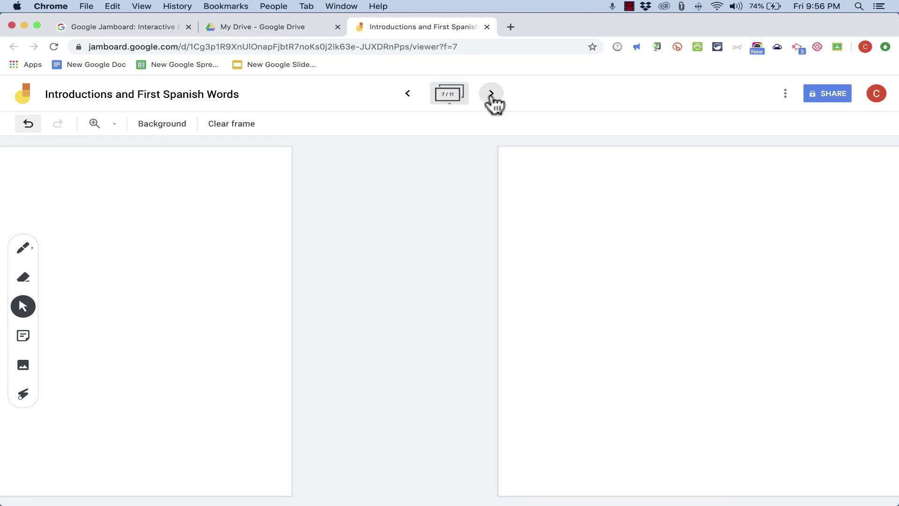
left_click(491, 96)
left_click(492, 96)
left_click(492, 96)
left_click(492, 96)
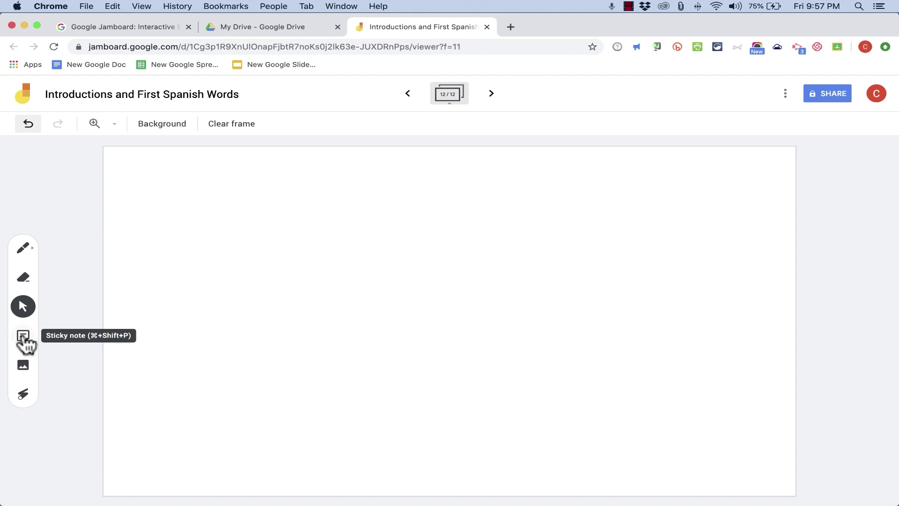
left_click(24, 344)
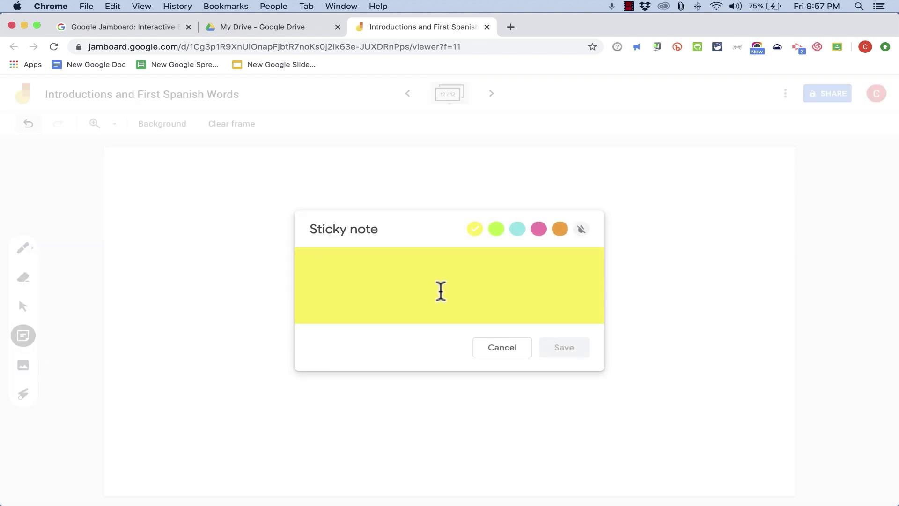
left_click(517, 229)
type("List Spanish Words You Already Kn")
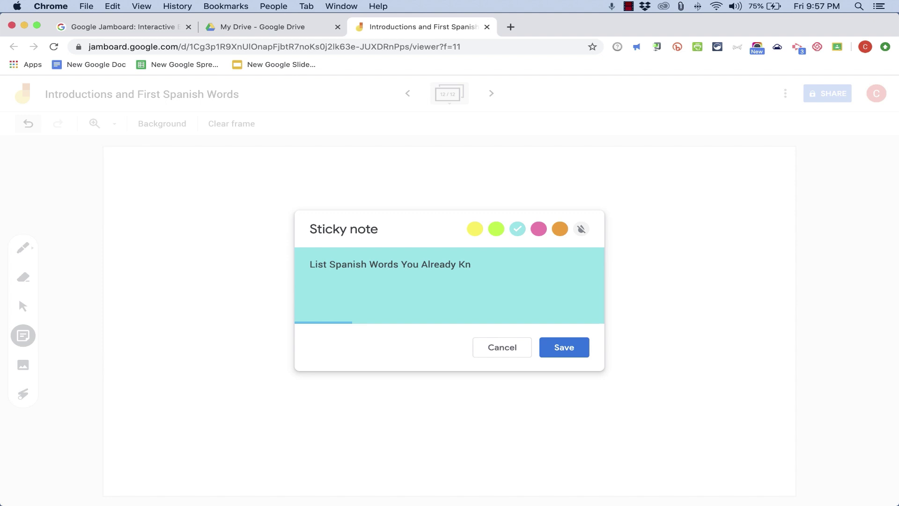
type("ow")
left_click(575, 351)
- Add a green sticky note reading 'List Spanish Words You've Heard but Don't Understand'
left_click(497, 229)
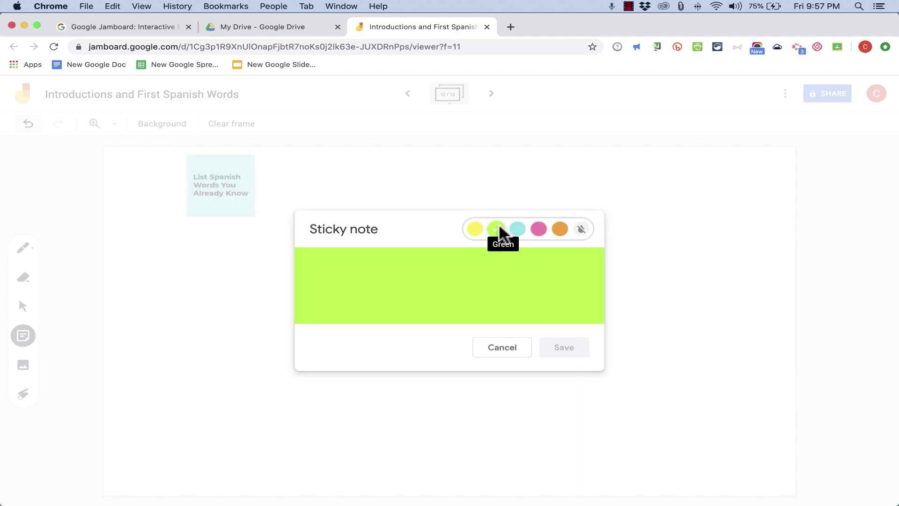
type("List Spanish Words You've Heard but Don't Understand")
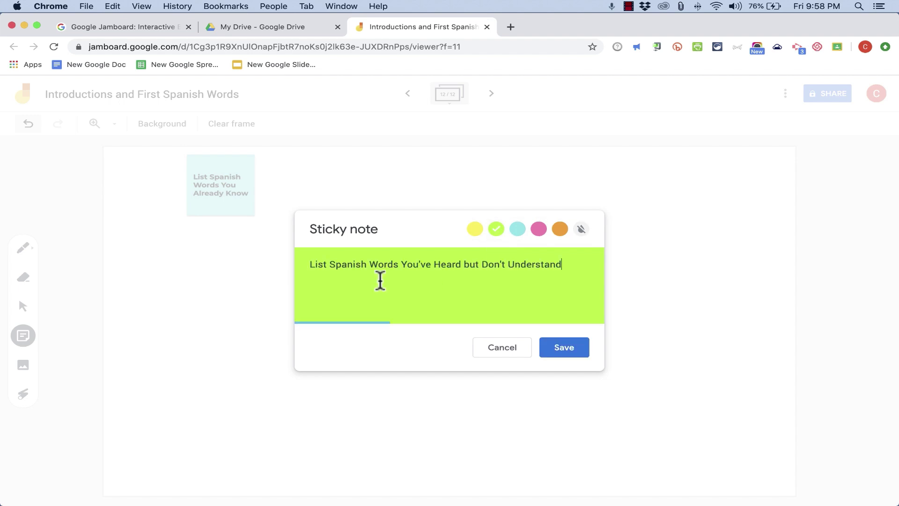
left_click(570, 350)
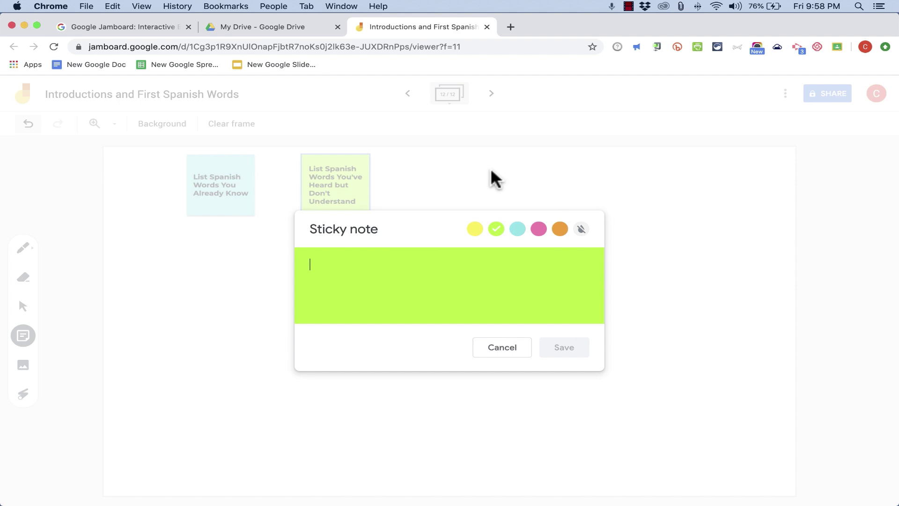
key("Escape")
- Move the green note to the top right, then enlarge the blue note in the top-left corner
left_click_drag(357, 185, 710, 196)
left_click(211, 199)
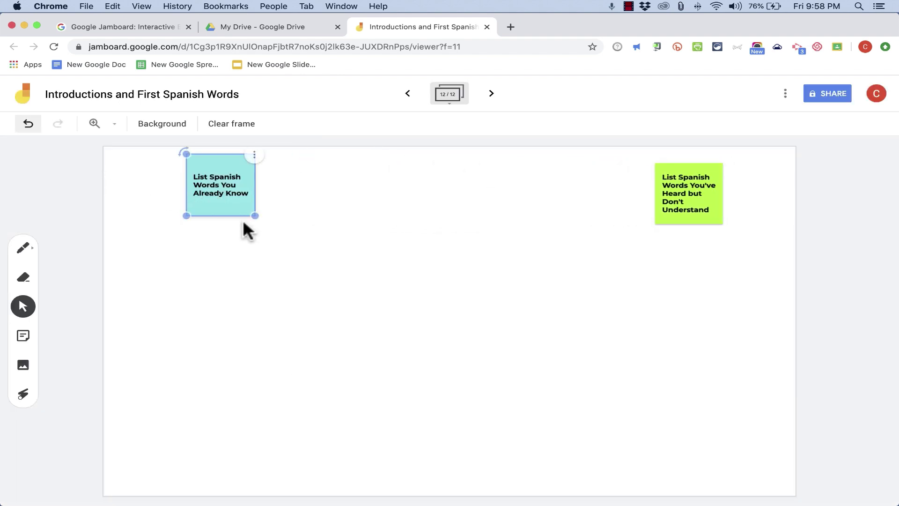
left_click_drag(255, 215, 352, 286)
left_click_drag(293, 257, 242, 263)
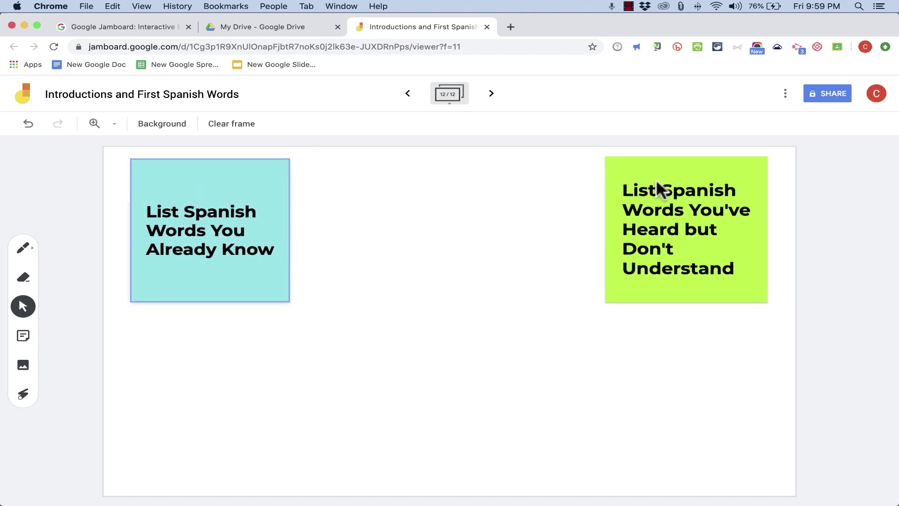
- Change link sharing to anyone with the link as Editor, and copy the jam's link
left_click(835, 94)
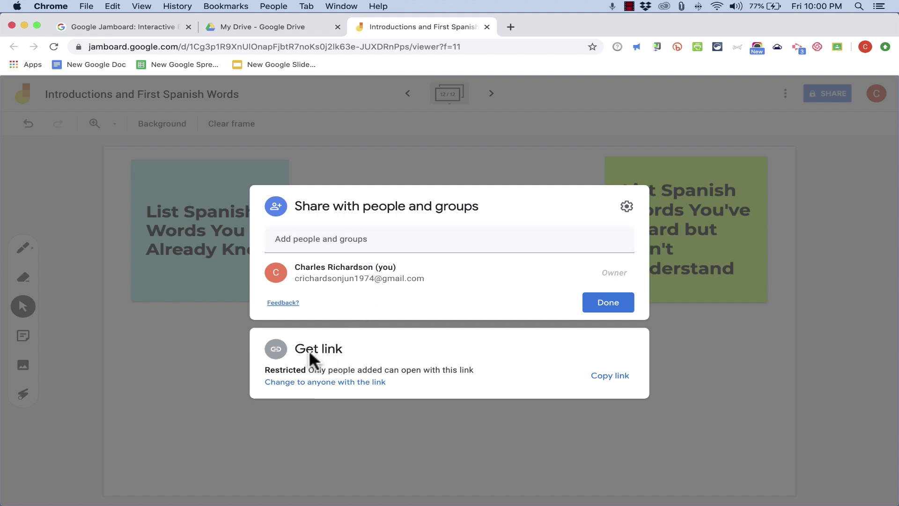
left_click(347, 384)
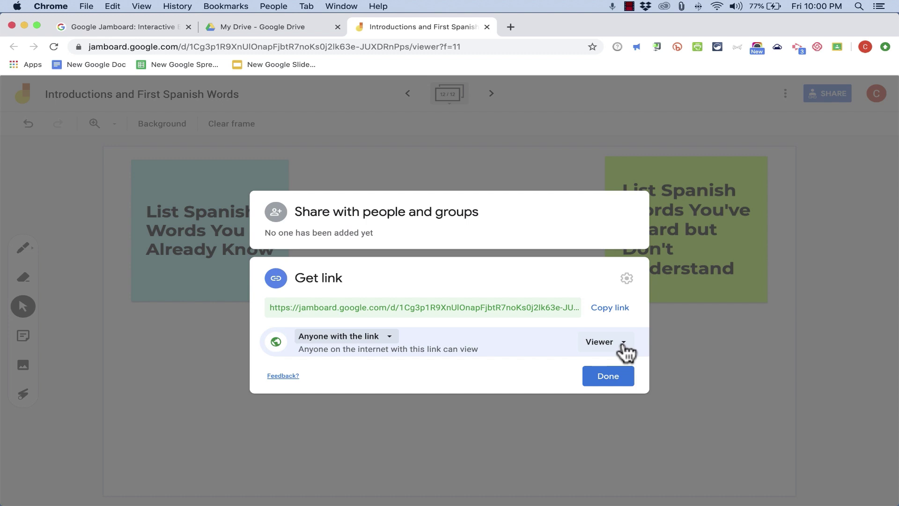
left_click(625, 352)
left_click(638, 397)
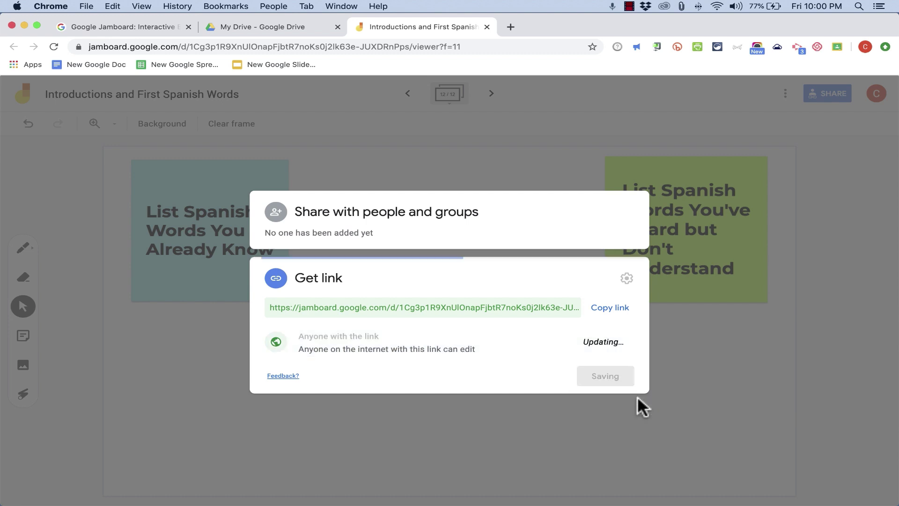
left_click(609, 378)
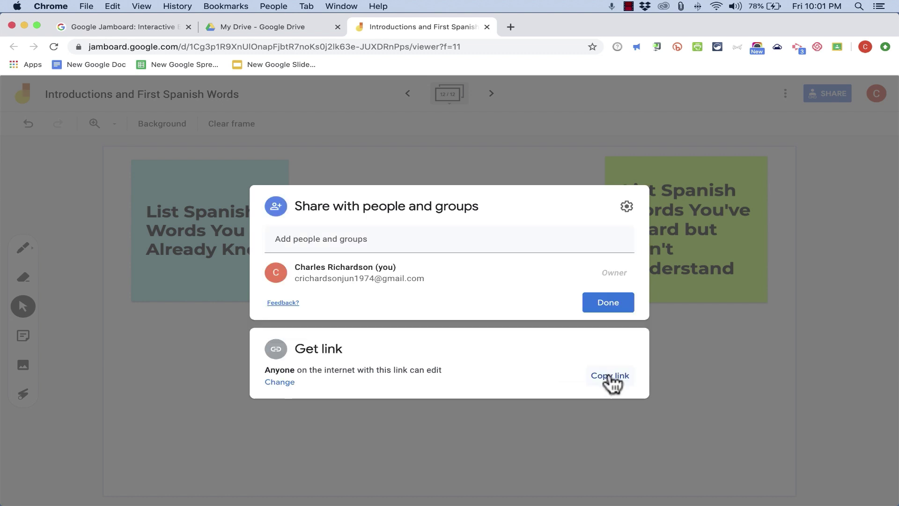
left_click(610, 380)
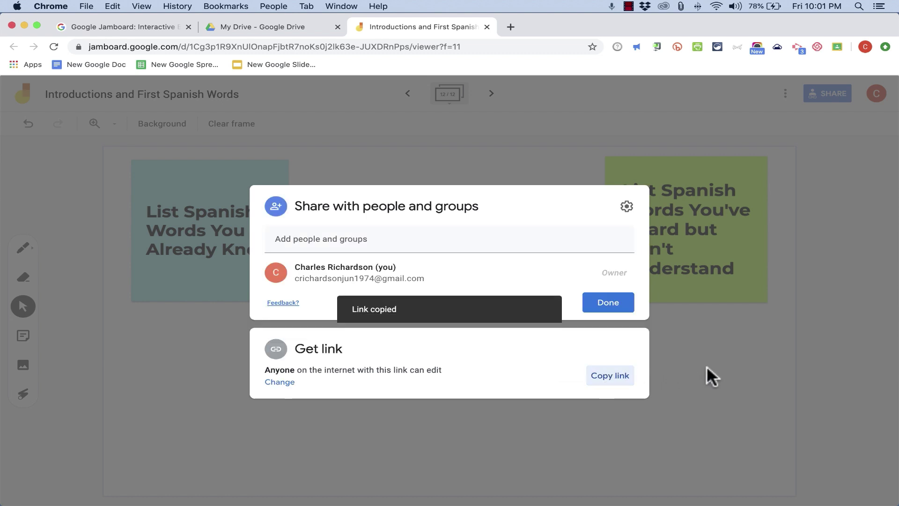
left_click(609, 303)
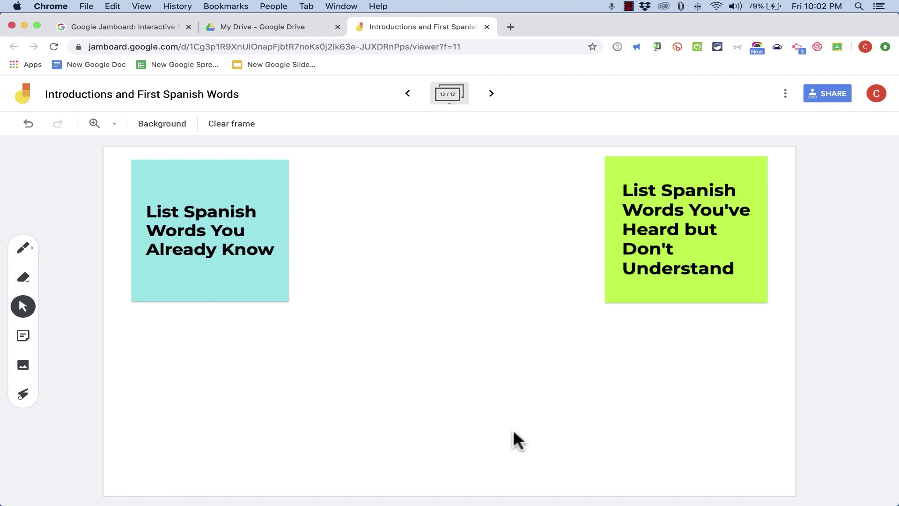
- Return to the Introductions jam, step back to the welcome frame, then forward to frame 2
left_click(118, 21)
left_click(421, 27)
left_click(409, 95)
left_click(410, 95)
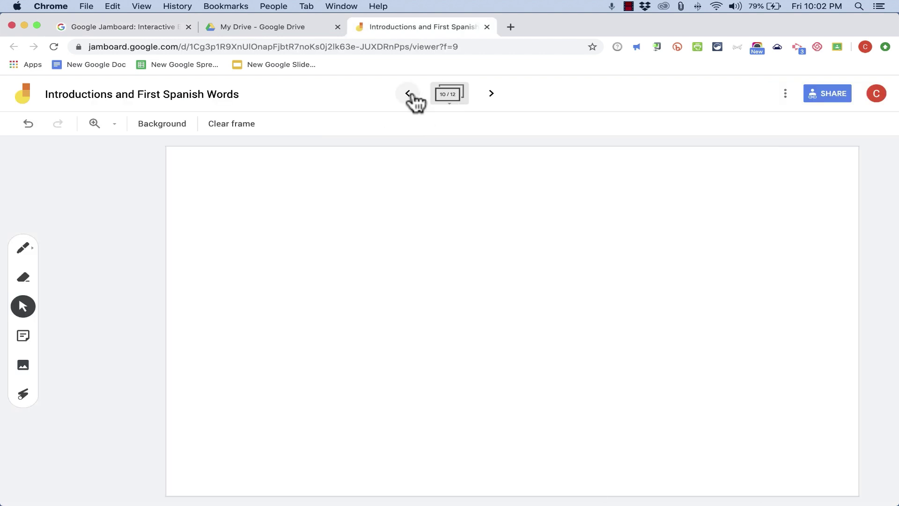
left_click(409, 95)
left_click(410, 96)
left_click(410, 95)
left_click(410, 95)
left_click(410, 95)
left_click(409, 95)
left_click(410, 95)
left_click(410, 95)
left_click(410, 95)
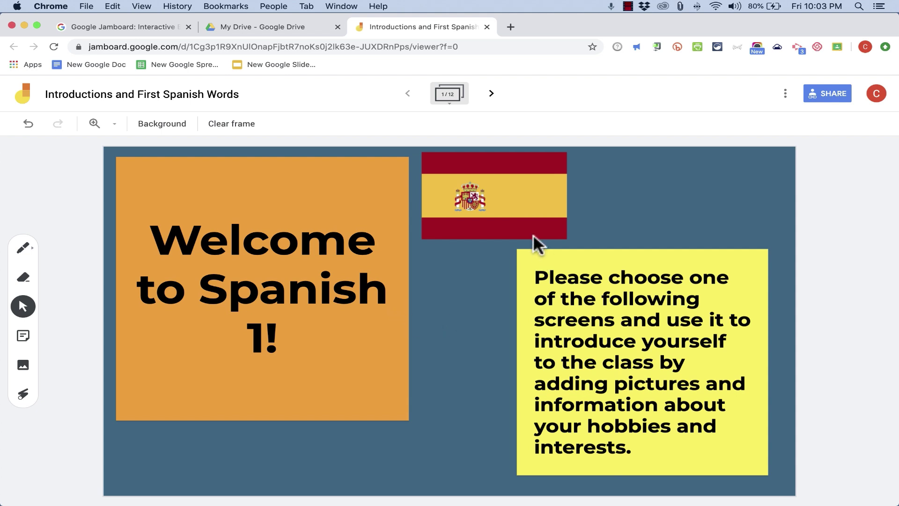
left_click(493, 96)
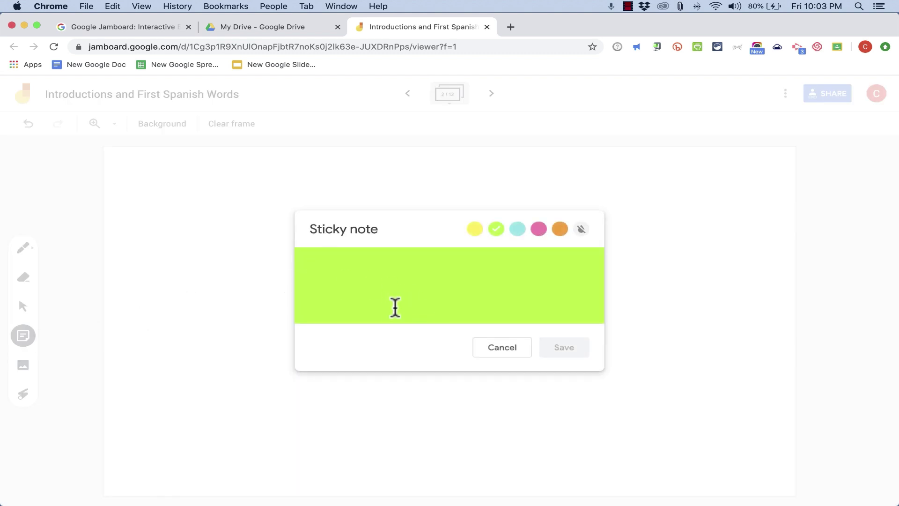
- Add a student-name note and a basketball image to frame 2, then return to frame 1
type("Jason Smith")
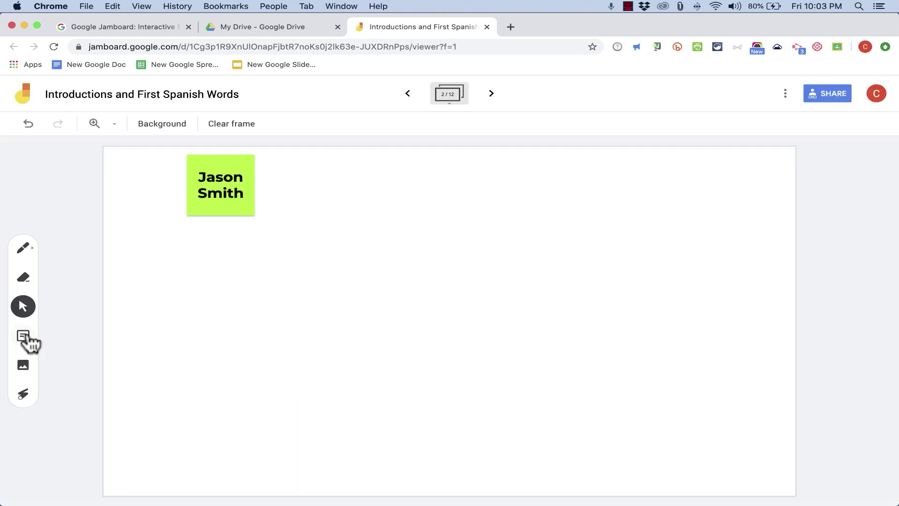
left_click(23, 365)
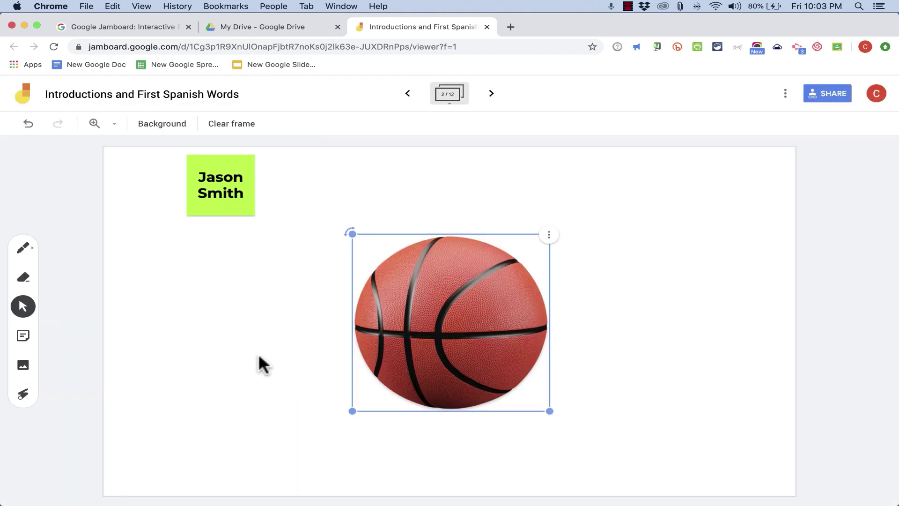
left_click(253, 361)
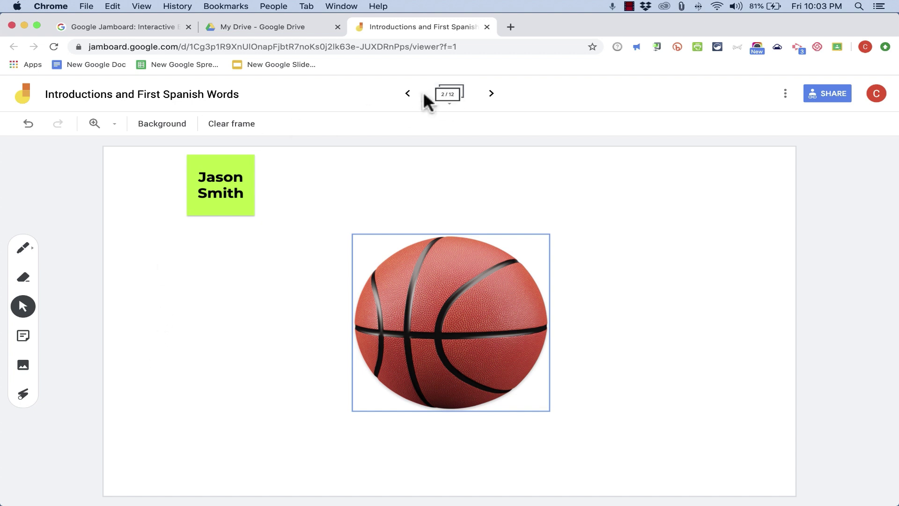
left_click(408, 95)
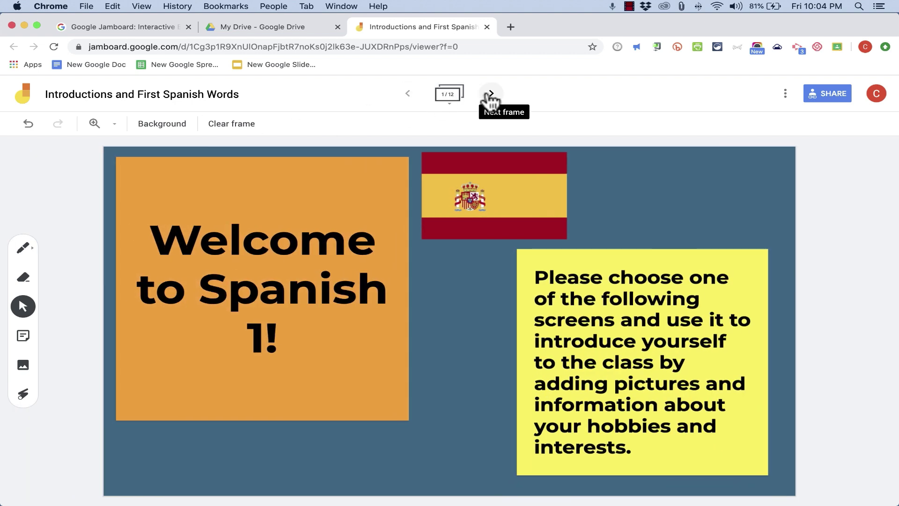
- With the laser pointer, highlight the welcome note, then the basketball and name note on frame 2
left_click(23, 394)
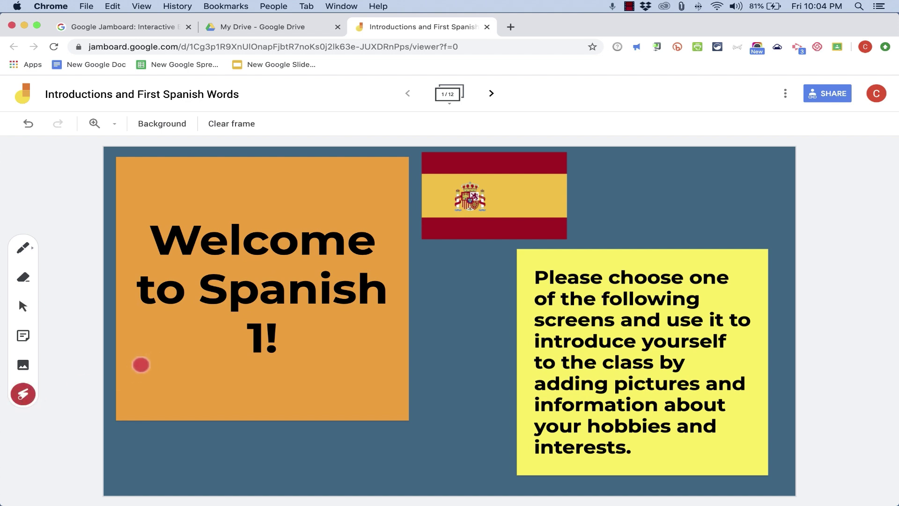
mouse_move(382, 215)
left_mouse_down()
mouse_move(161, 239)
mouse_move(468, 246)
mouse_move(365, 233)
mouse_move(503, 270)
mouse_move(500, 335)
mouse_move(532, 291)
mouse_move(656, 295)
mouse_move(639, 279)
left_mouse_up()
left_click(491, 93)
mouse_move(351, 186)
left_mouse_down()
mouse_move(576, 225)
mouse_move(556, 386)
mouse_move(323, 392)
mouse_move(373, 189)
mouse_move(578, 265)
left_mouse_up()
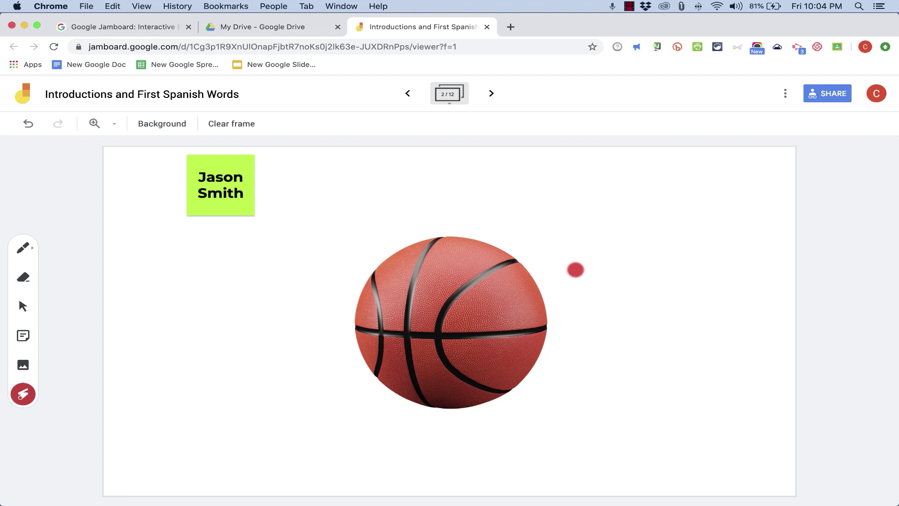
mouse_move(295, 187)
left_mouse_down()
mouse_move(212, 156)
mouse_move(408, 191)
left_mouse_up()
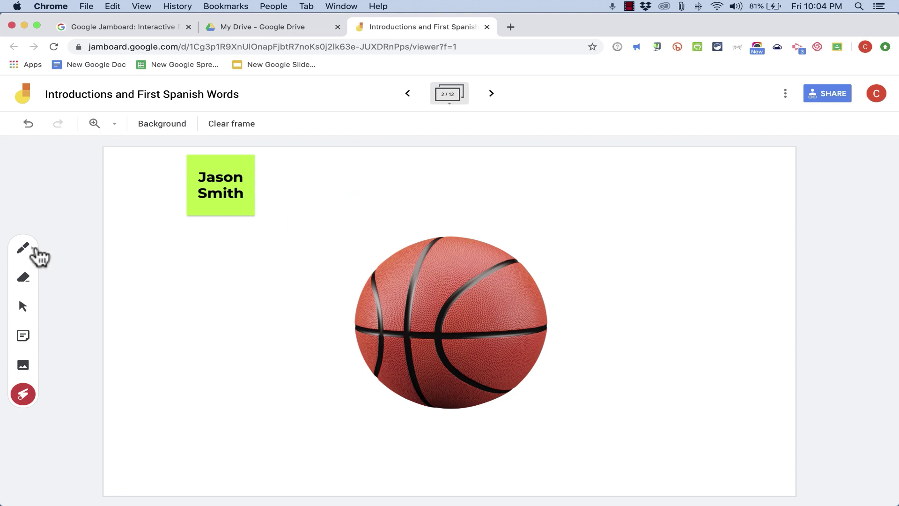
- Draw a teal pen stroke to the left of the basketball
left_click(25, 249)
left_click(27, 252)
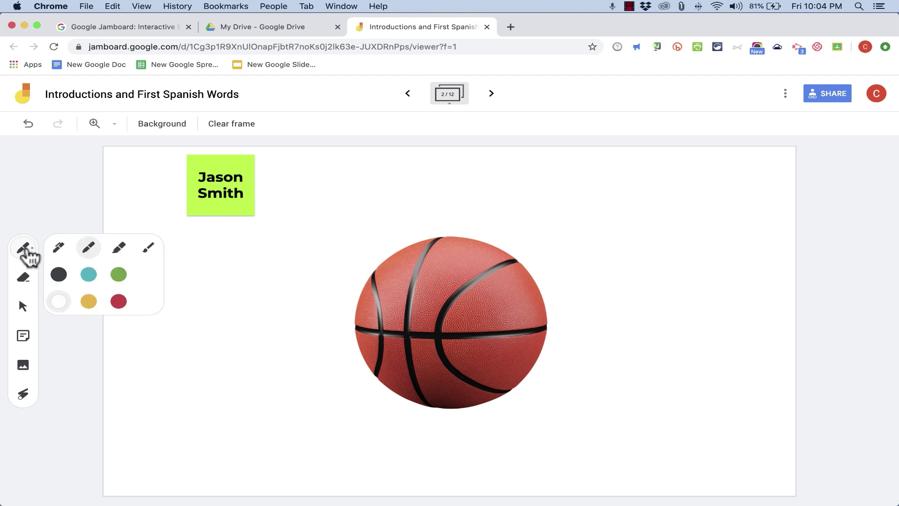
left_click(58, 247)
left_click(89, 274)
mouse_move(220, 274)
left_mouse_down()
mouse_move(253, 336)
mouse_move(198, 282)
mouse_move(283, 257)
left_mouse_up()
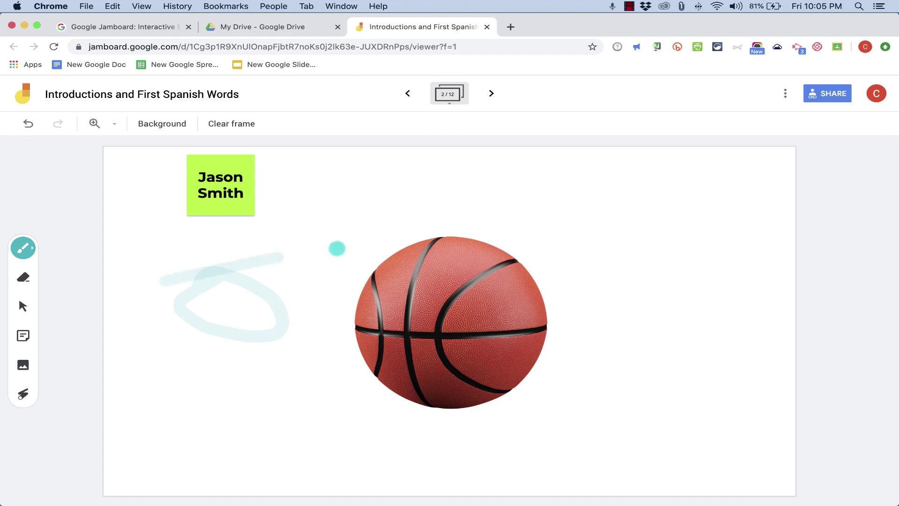
left_click_drag(337, 248, 309, 270)
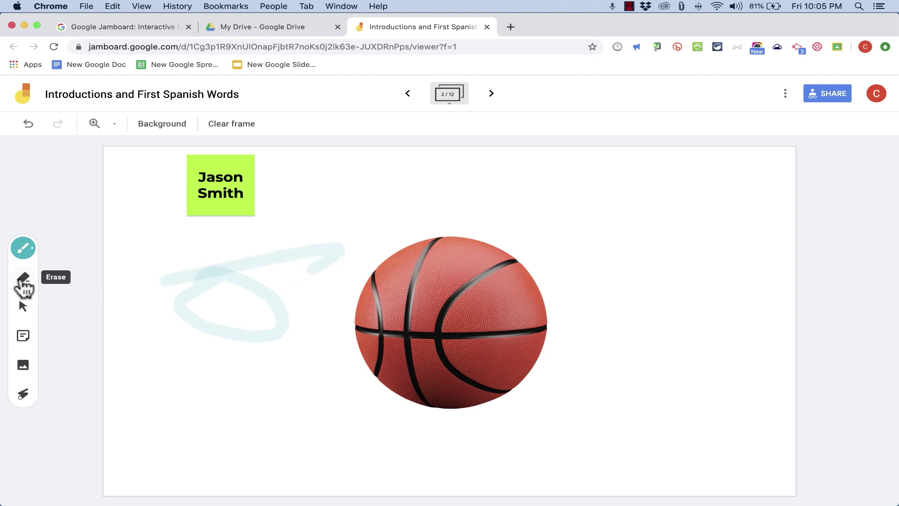
- Erase part of the teal stroke, undo the changes, and move to the next frame
left_click(22, 280)
left_click_drag(321, 261, 373, 247)
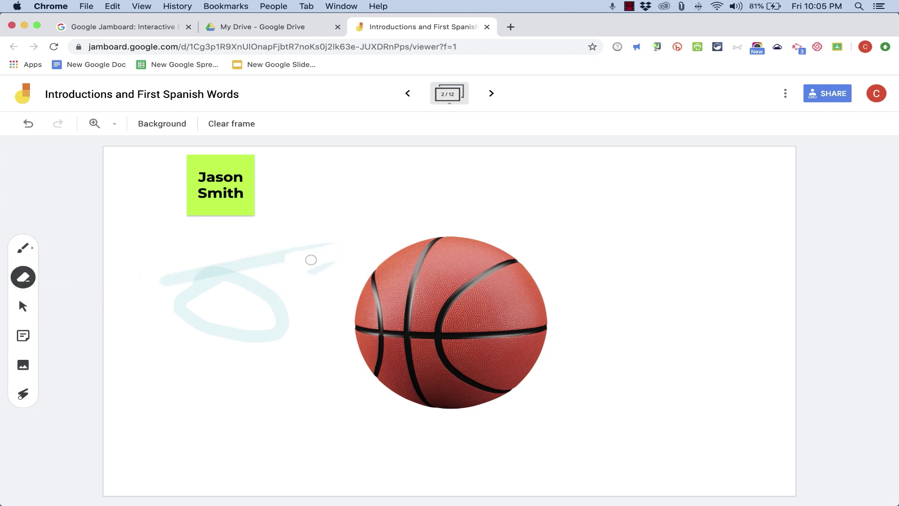
mouse_move(311, 260)
left_mouse_down()
mouse_move(333, 257)
mouse_move(281, 248)
left_mouse_up()
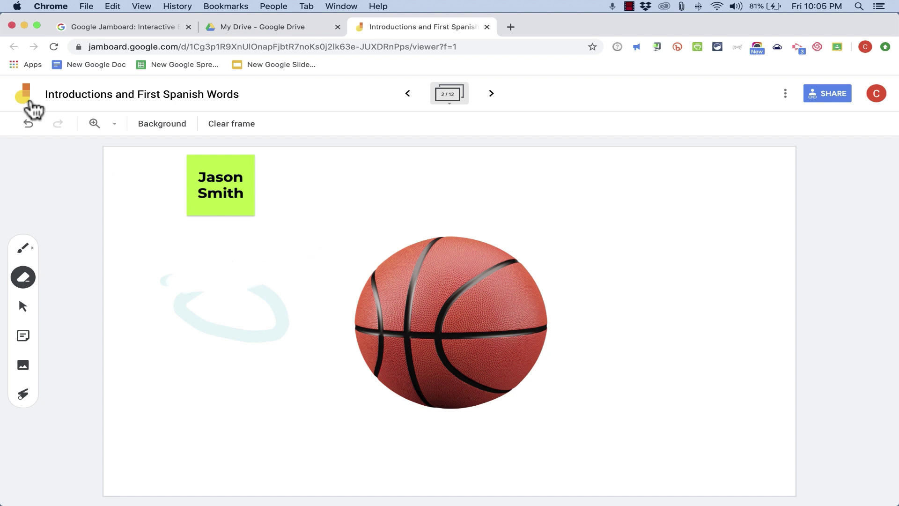
left_click(28, 124)
left_click(28, 124)
left_click(29, 124)
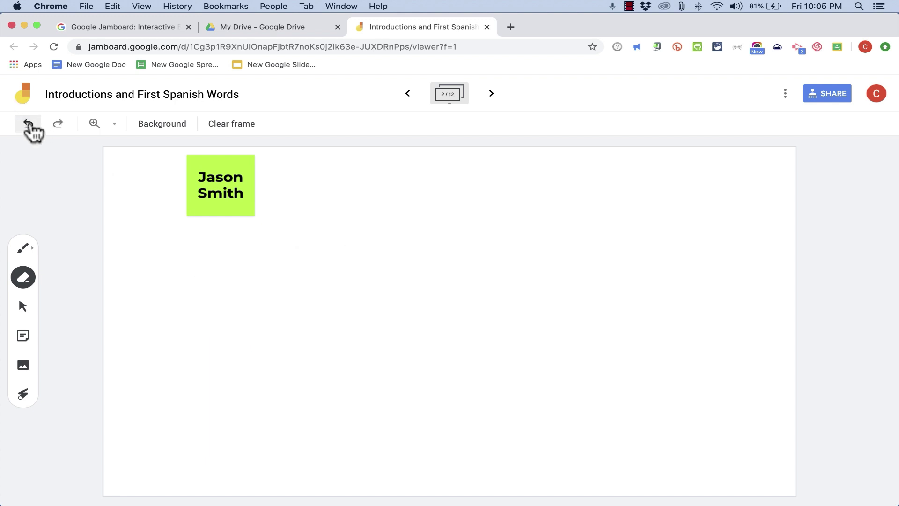
left_click(491, 94)
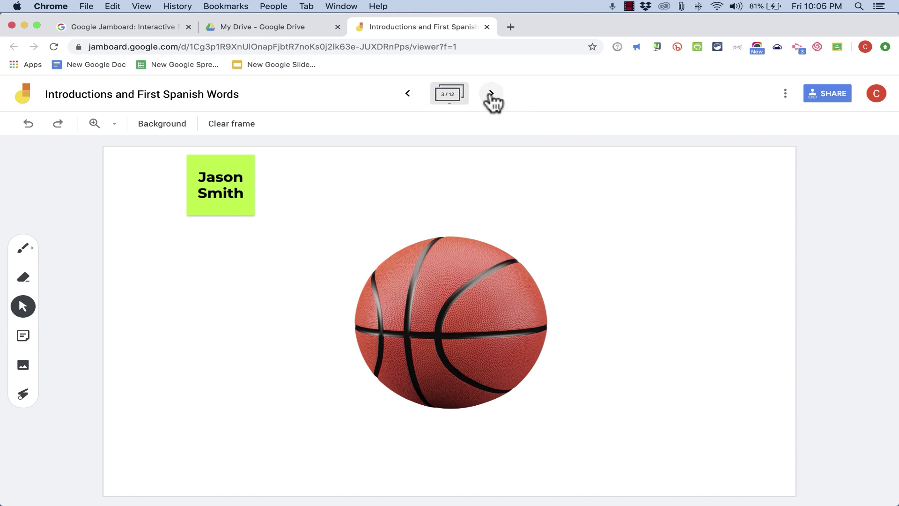
- Advance to the last frame and nudge the green note slightly right and down
left_click(491, 94)
left_click(491, 93)
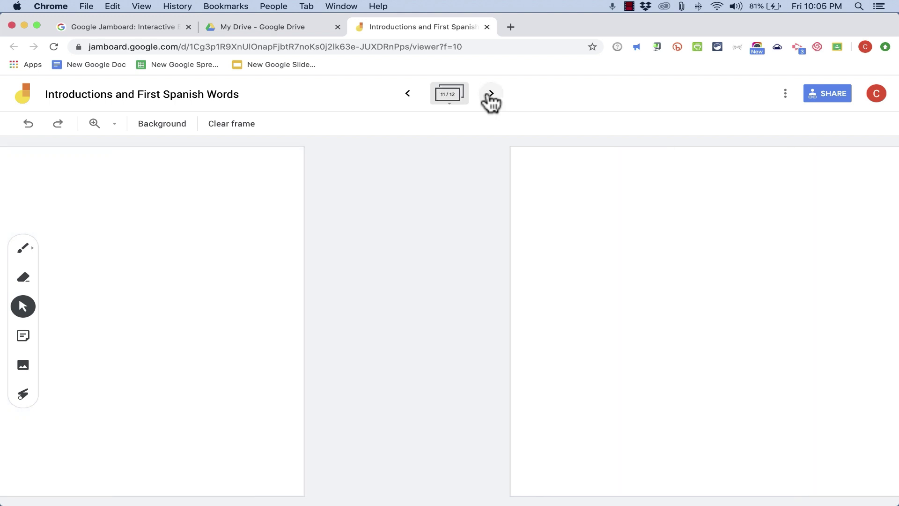
left_click(490, 93)
left_click(491, 94)
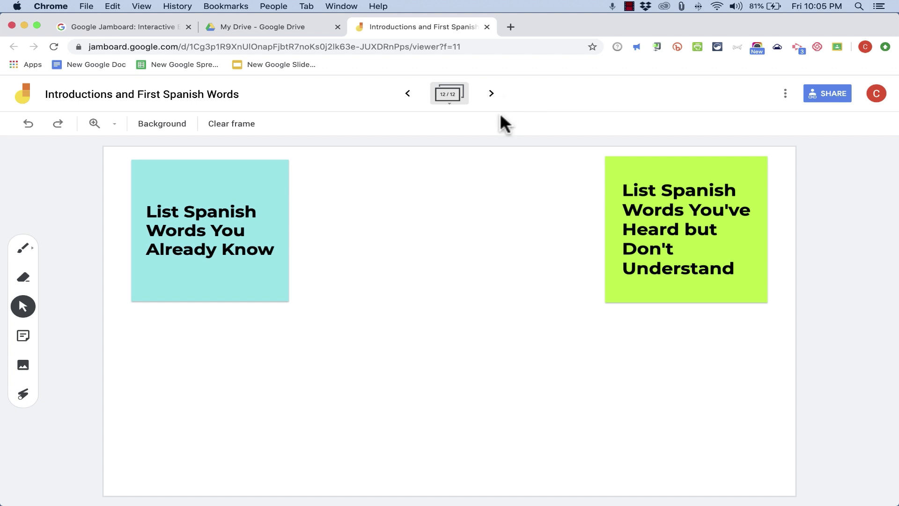
left_click_drag(627, 206, 632, 209)
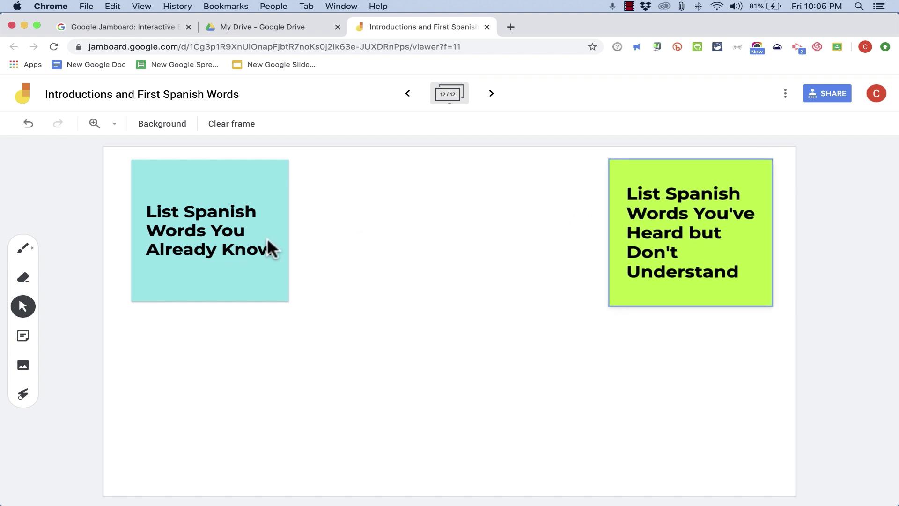
- Add an 'Agua' sticky note and place it below the blue 'already know' note
left_click(23, 335)
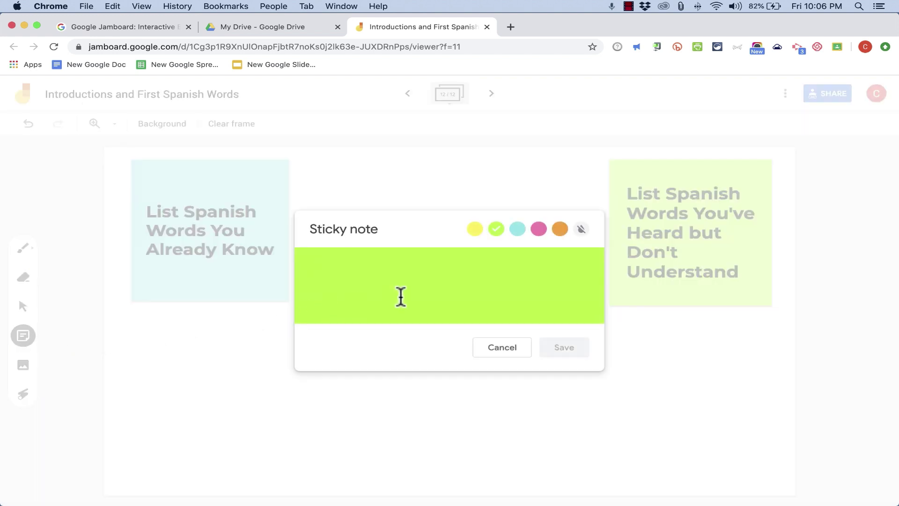
type("Agua")
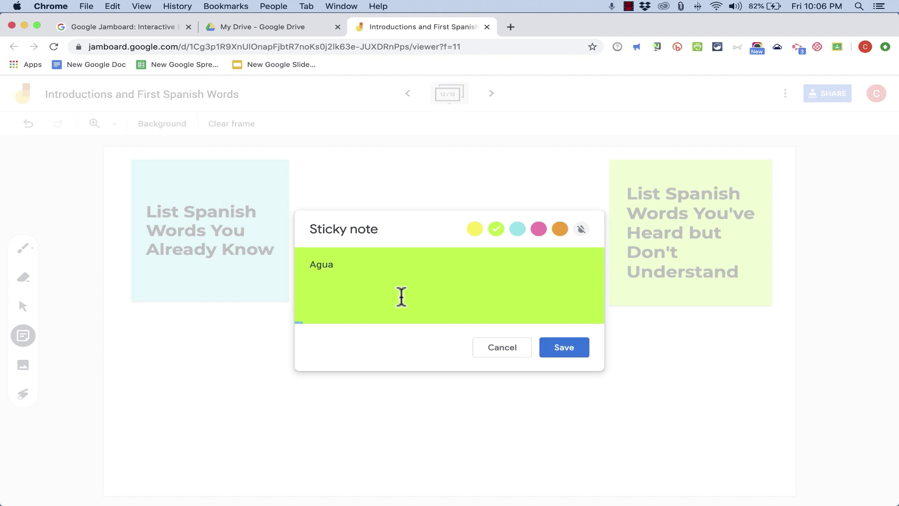
left_click(572, 351)
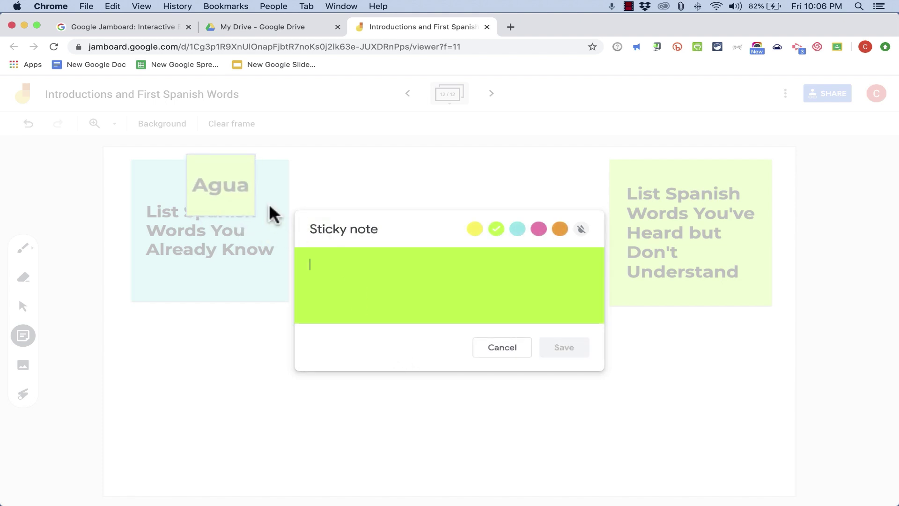
left_click(216, 215)
left_click_drag(216, 216, 191, 334)
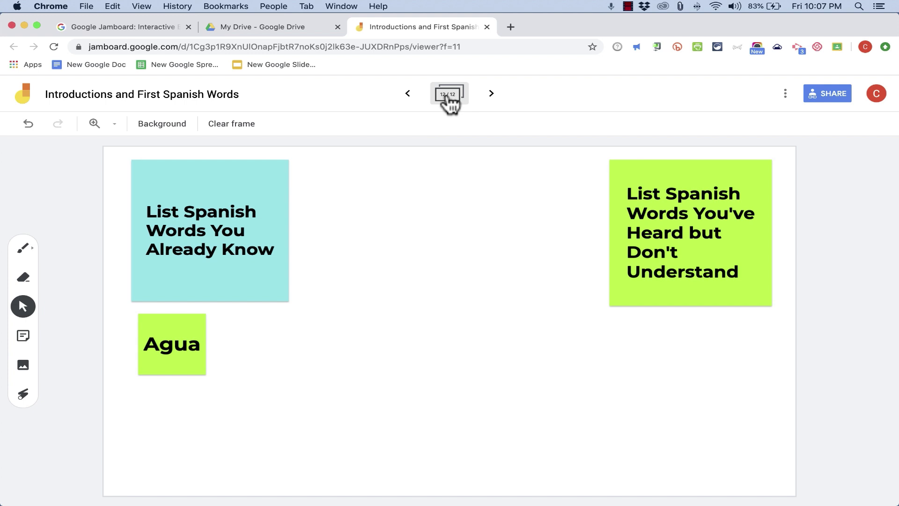
- Open frame 2 from the frame thumbnails, clear it, and return to the welcome frame
left_click(408, 94)
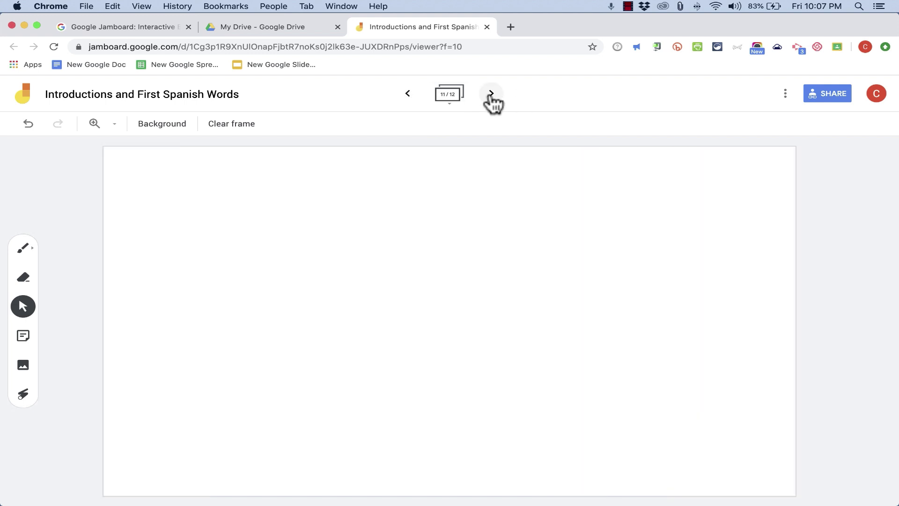
left_click(451, 94)
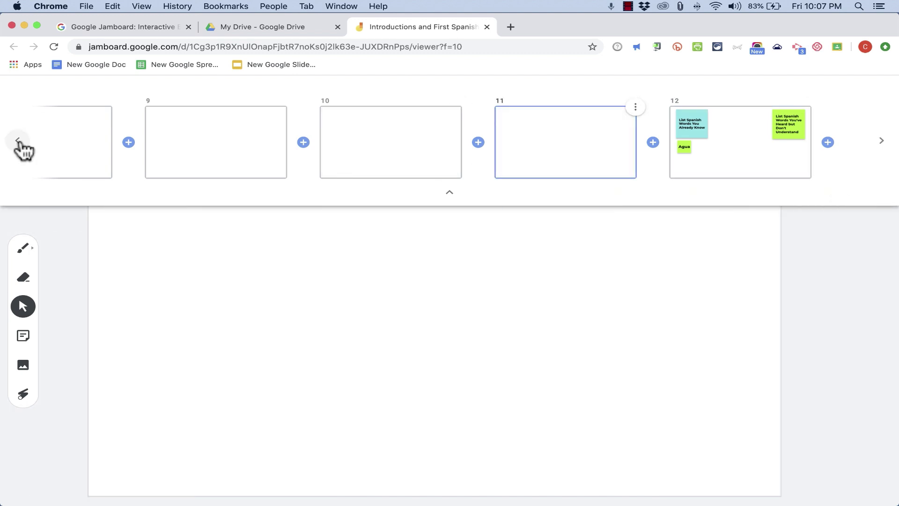
left_click(66, 134)
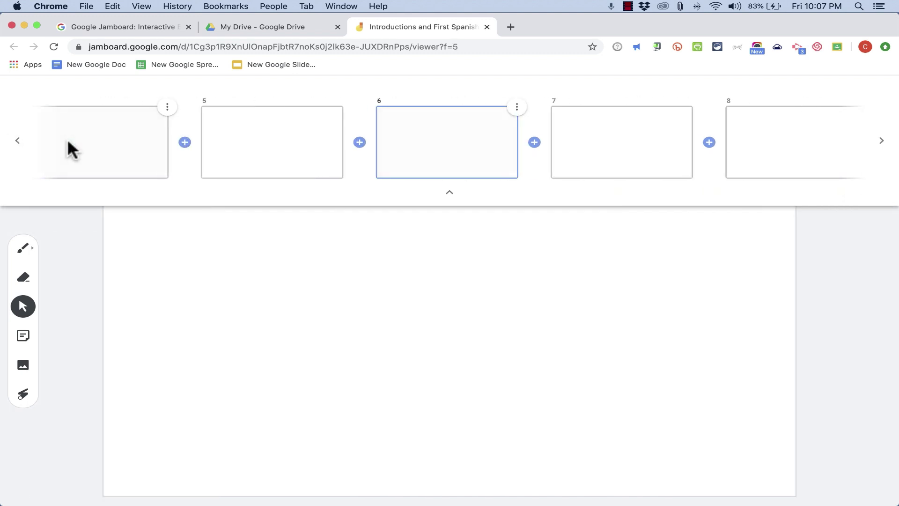
left_click(67, 140)
left_click(156, 141)
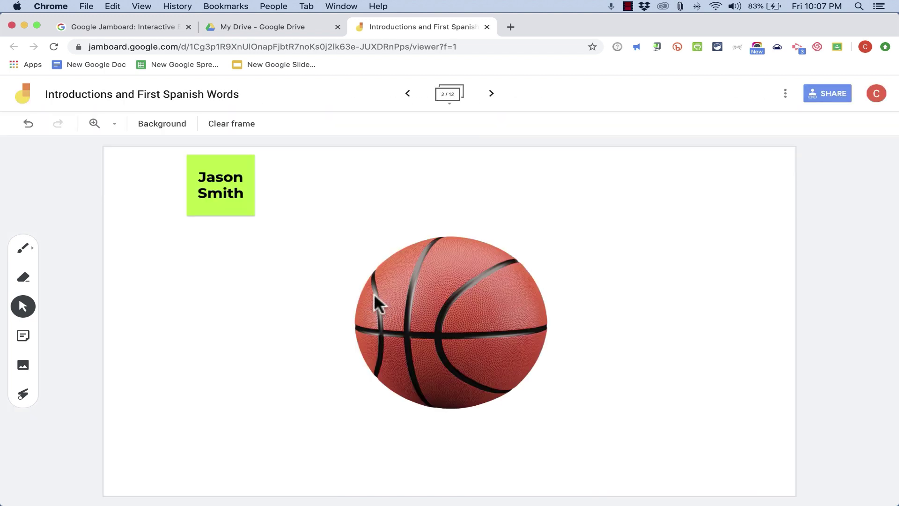
left_click(404, 307)
left_click_drag(404, 307, 393, 318)
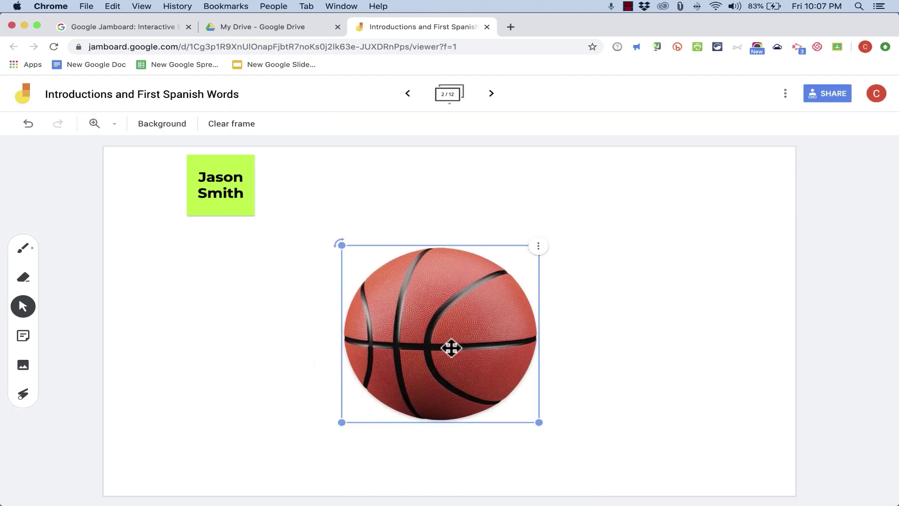
left_click(236, 127)
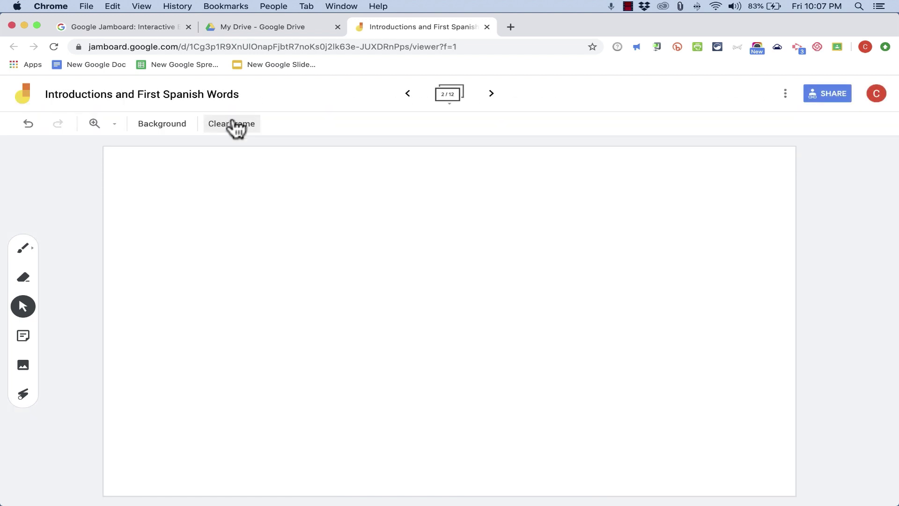
left_click(407, 93)
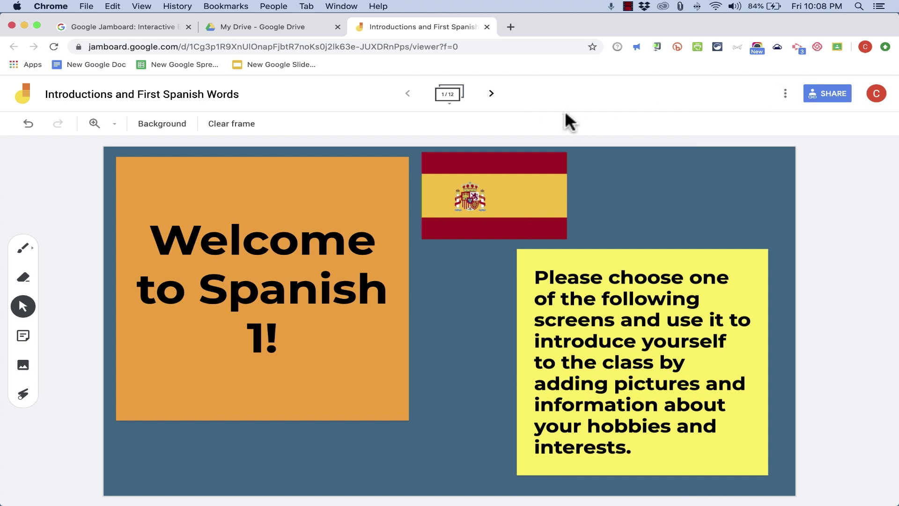
- Choose Make a copy from More actions, proposing 'Copy of Introductions and First Spanish Words'
left_click(787, 96)
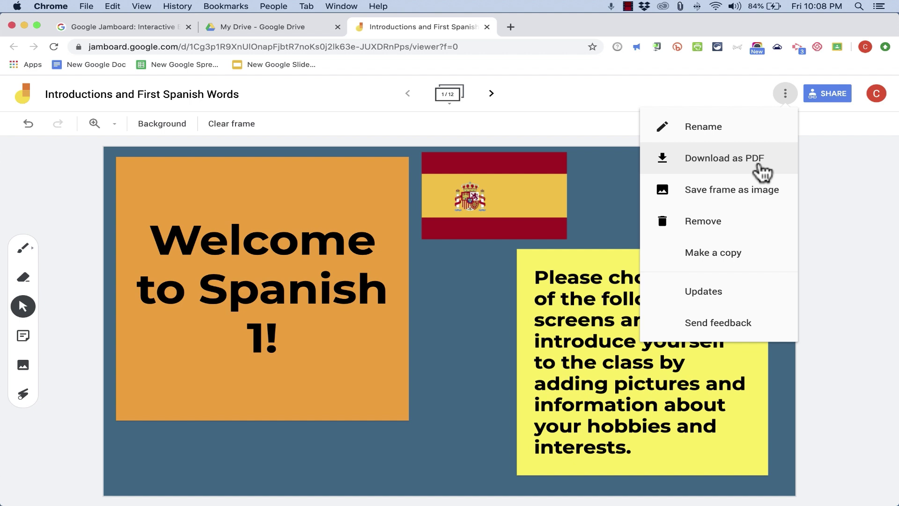
left_click(517, 129)
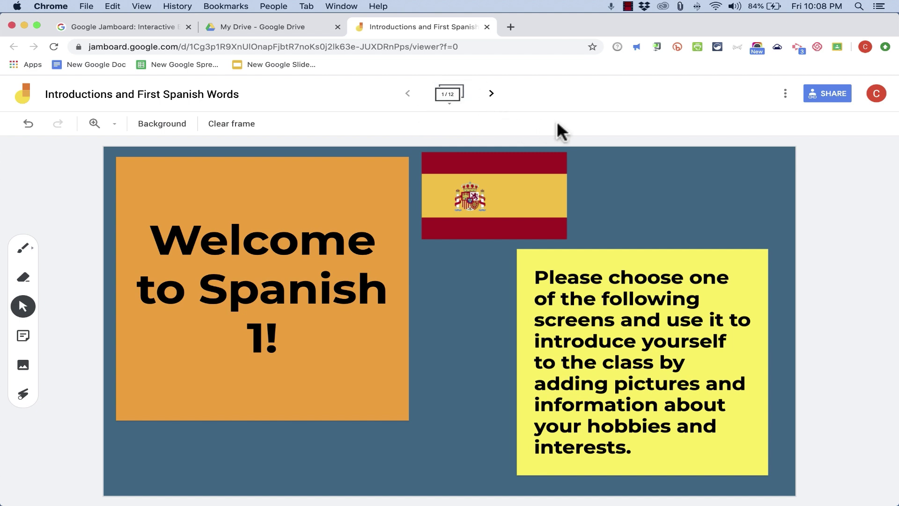
left_click(785, 96)
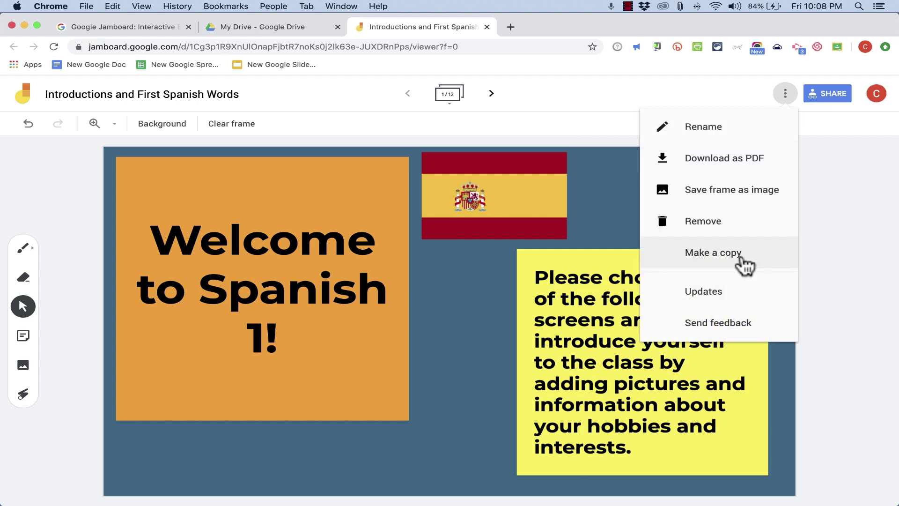
left_click(740, 260)
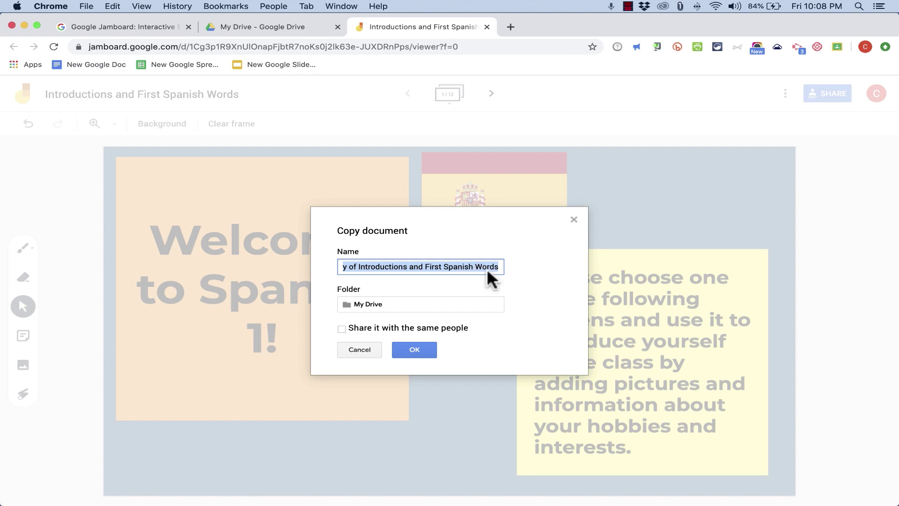
- Cancel the Copy document dialog without creating a copy
left_click(360, 350)
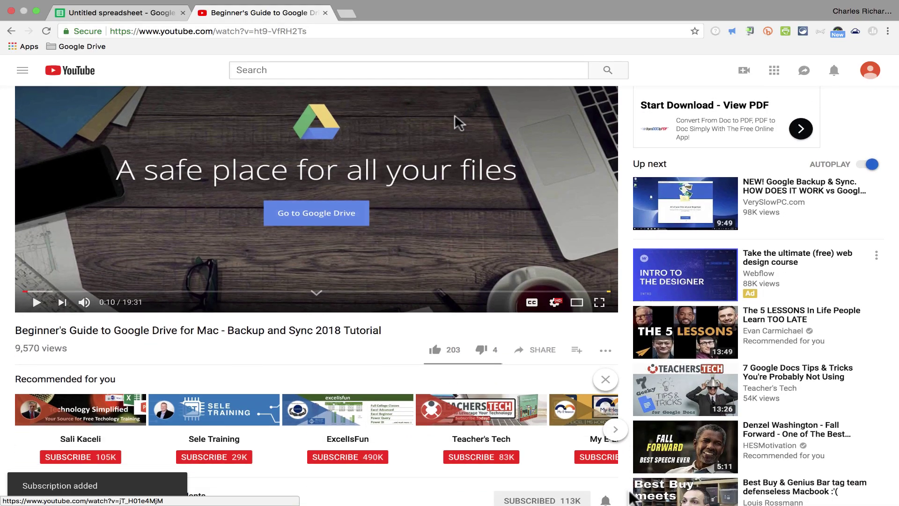
scroll(604, 422, "down", 3)
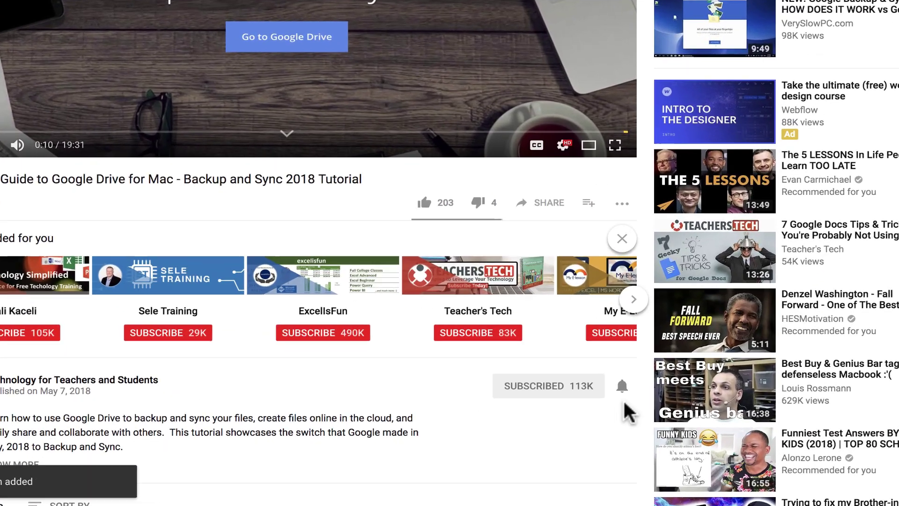